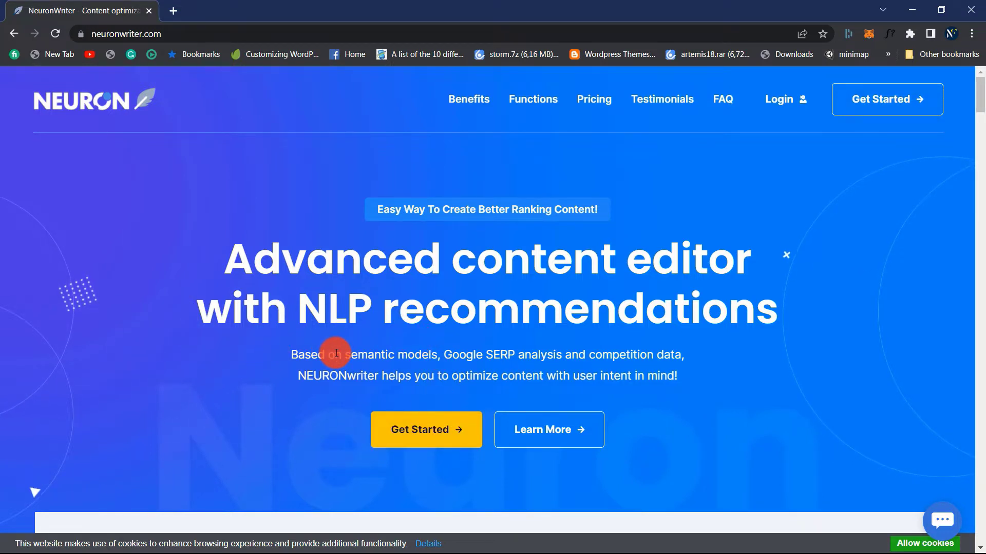
# - Expand the backlinks and organic traffic sentence with [AI] Expand, then insert the generated text
pyautogui.scroll(-5, 305, 350)
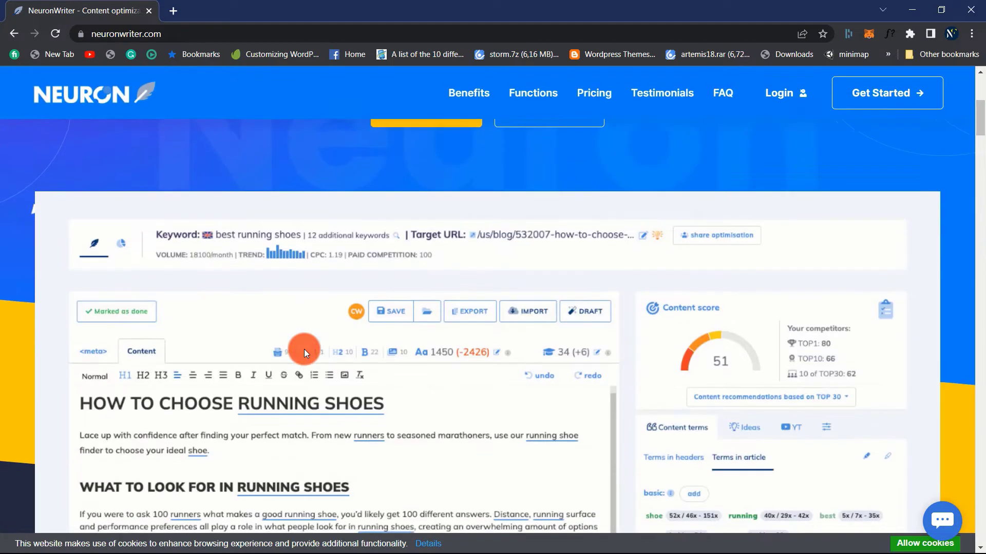
pyautogui.scroll(-1, 304, 349)
pyautogui.scroll(-1, 304, 349)
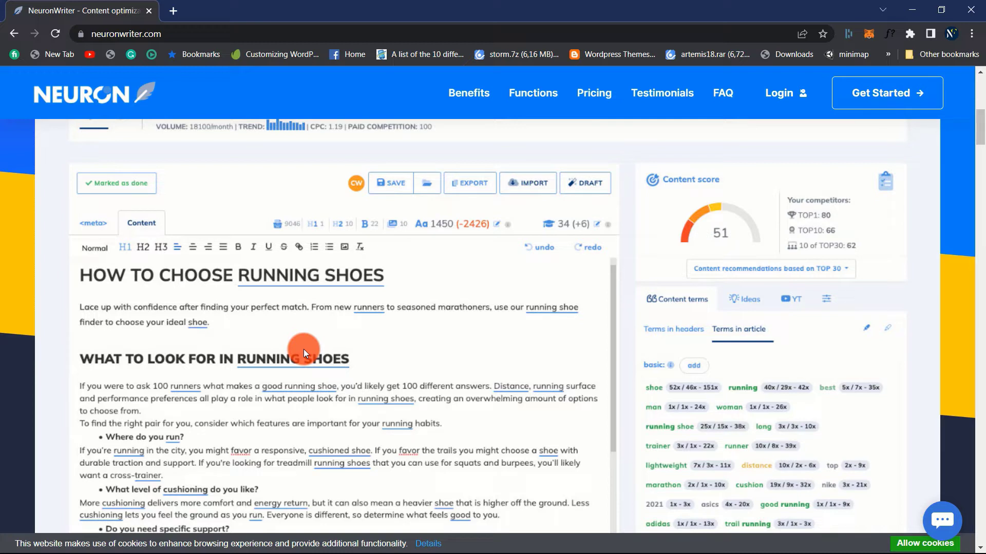
pyautogui.scroll(-4, 303, 349)
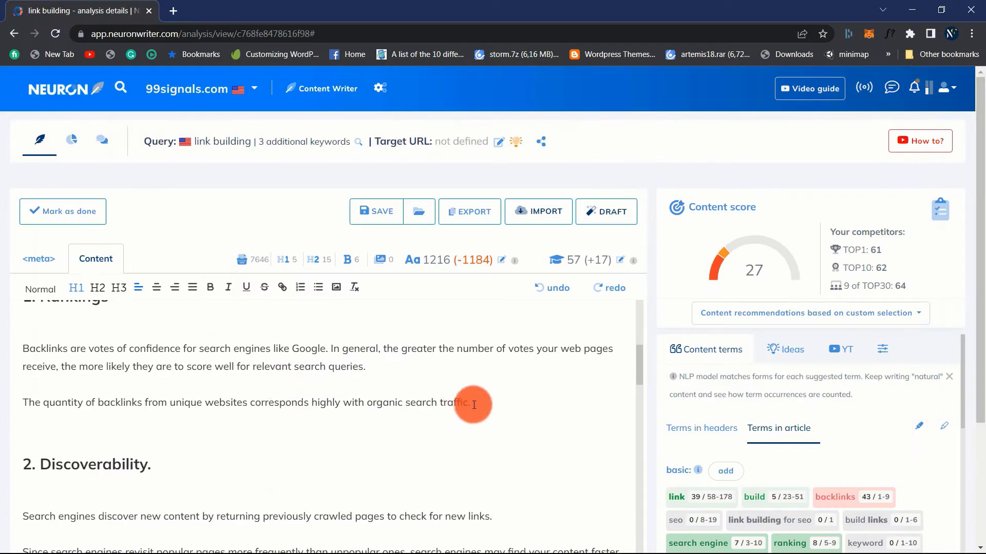
pyautogui.moveTo(471, 402); pyautogui.dragTo(22, 403)
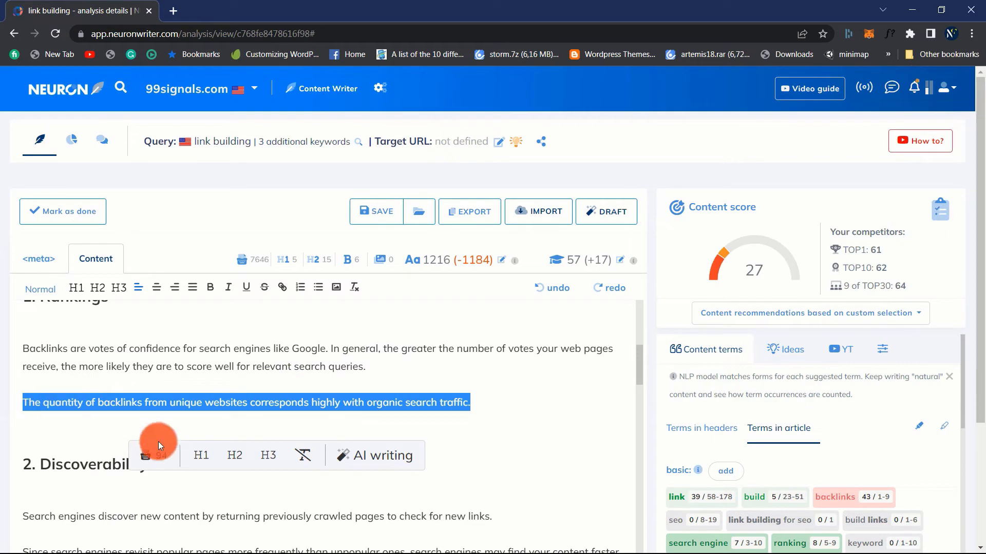
pyautogui.click(350, 455)
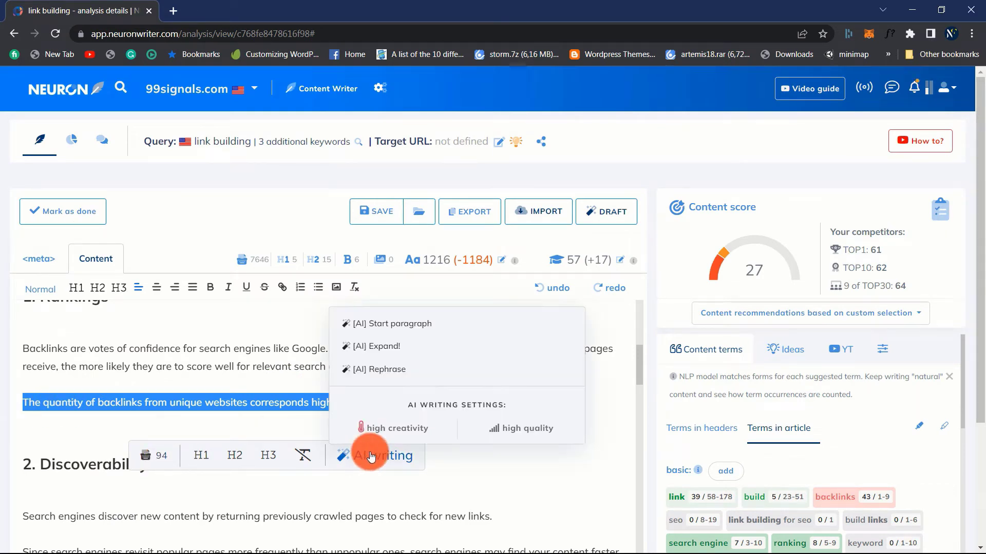
pyautogui.click(388, 345)
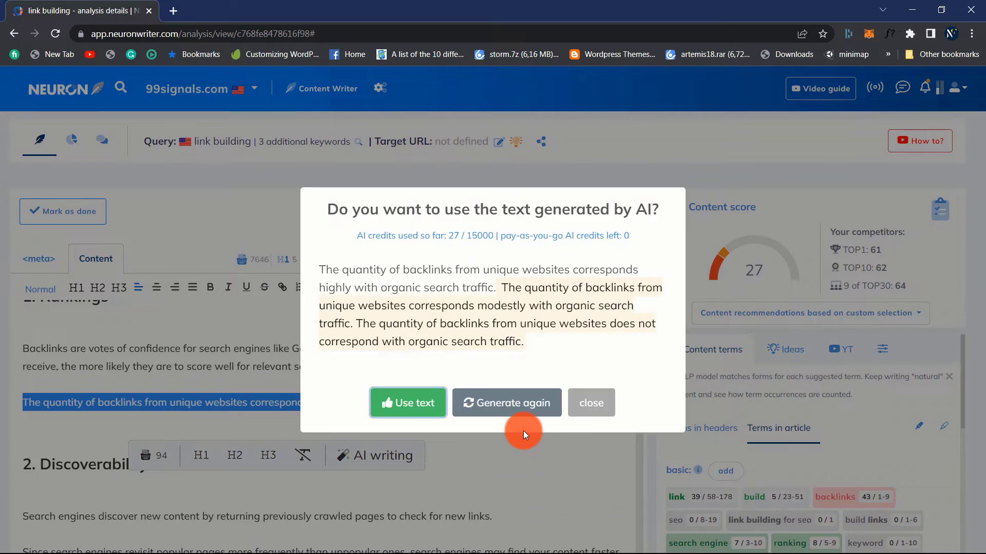
pyautogui.click(429, 391)
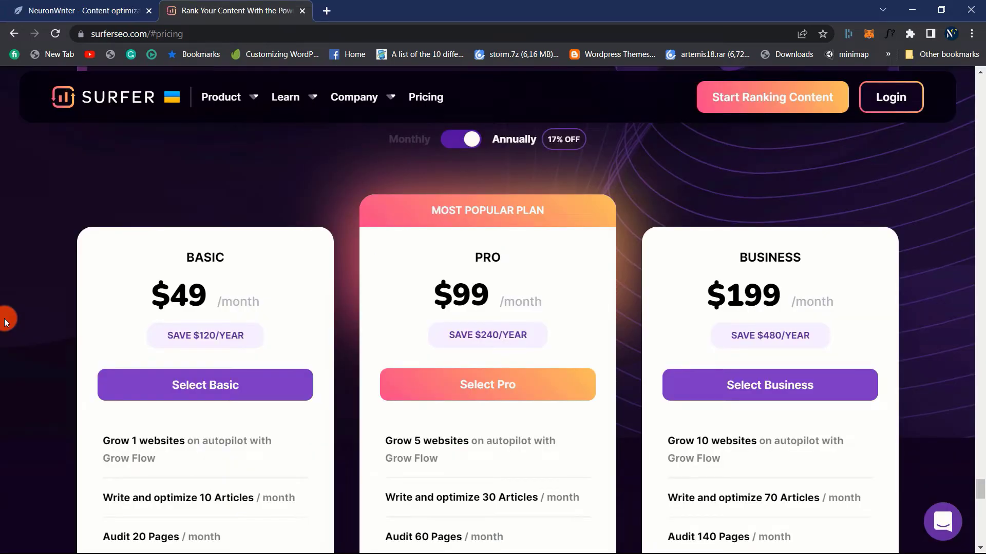
# - Close the Surfer pricing tab and scroll down the NeuronWriter site
pyautogui.click(304, 12)
pyautogui.scroll(-1, 3, 322)
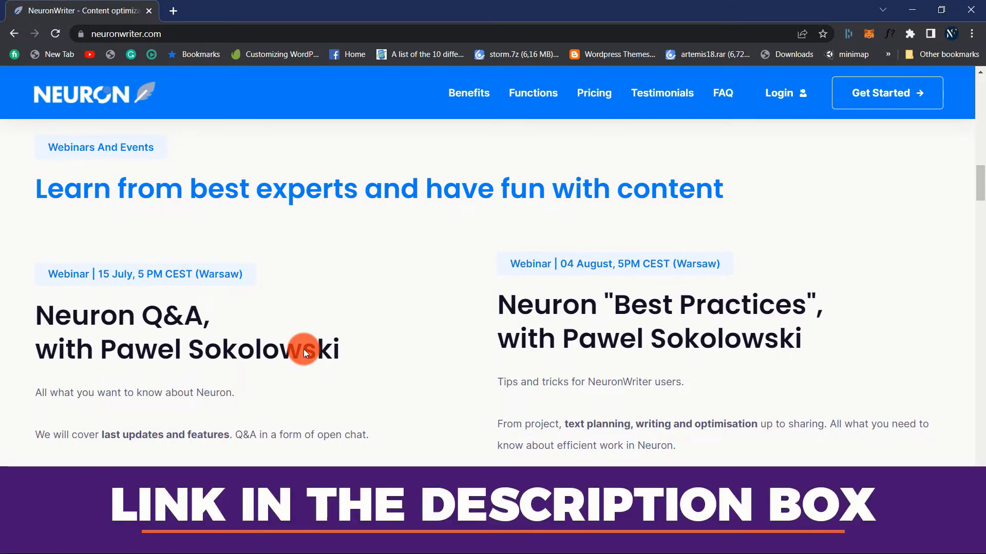
# - Scroll down the NeuronWriter landing page and back up
pyautogui.scroll(-8, 303, 349)
pyautogui.scroll(-3, 303, 347)
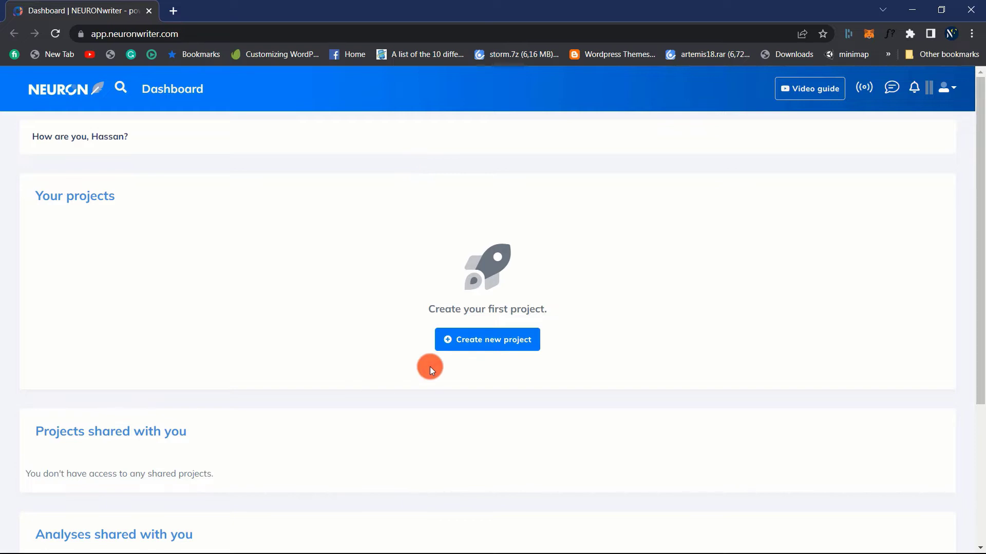
pyautogui.scroll(-1, 431, 367)
pyautogui.scroll(1, 430, 367)
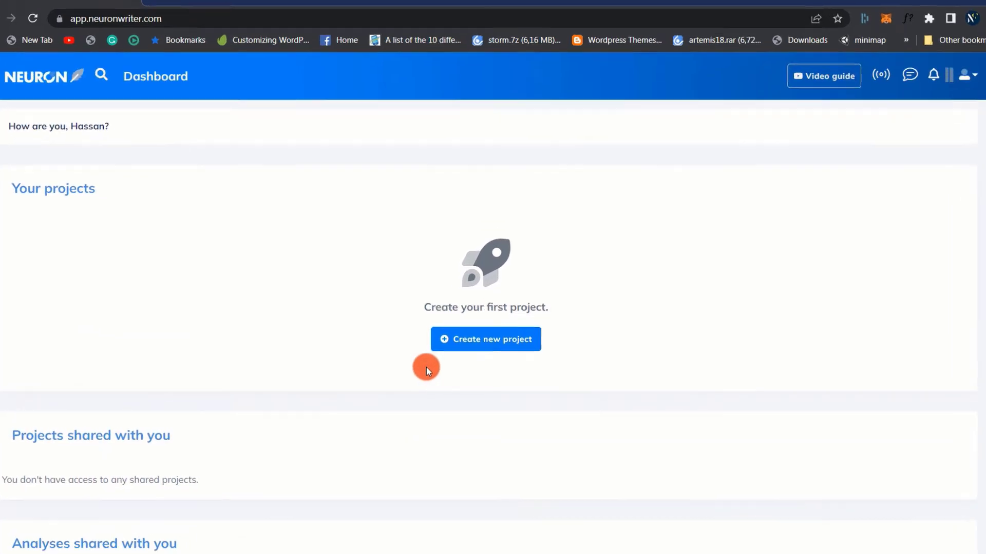
# - Create a 99signals.com project with United States google.com and English settings
pyautogui.click(483, 344)
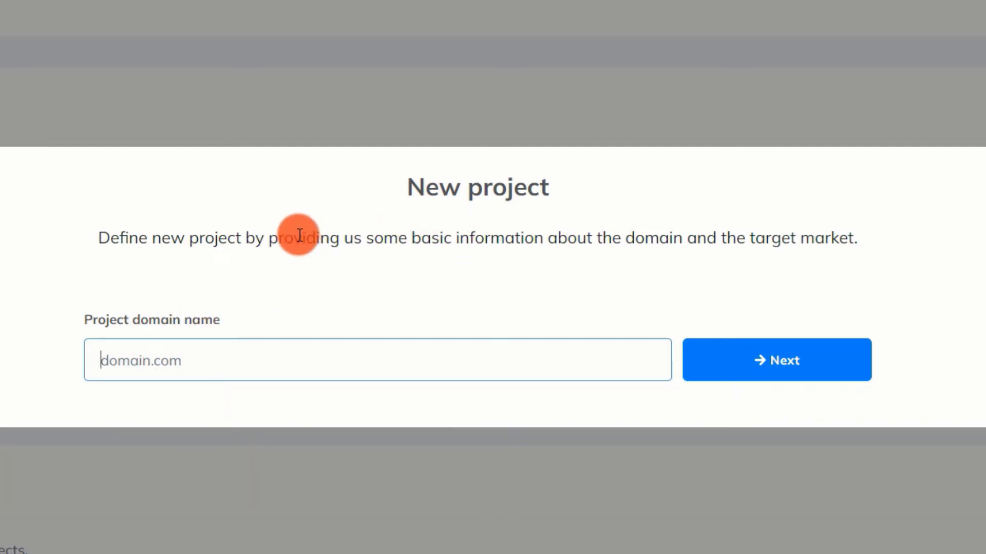
pyautogui.rightClick(230, 360)
pyautogui.click(283, 201)
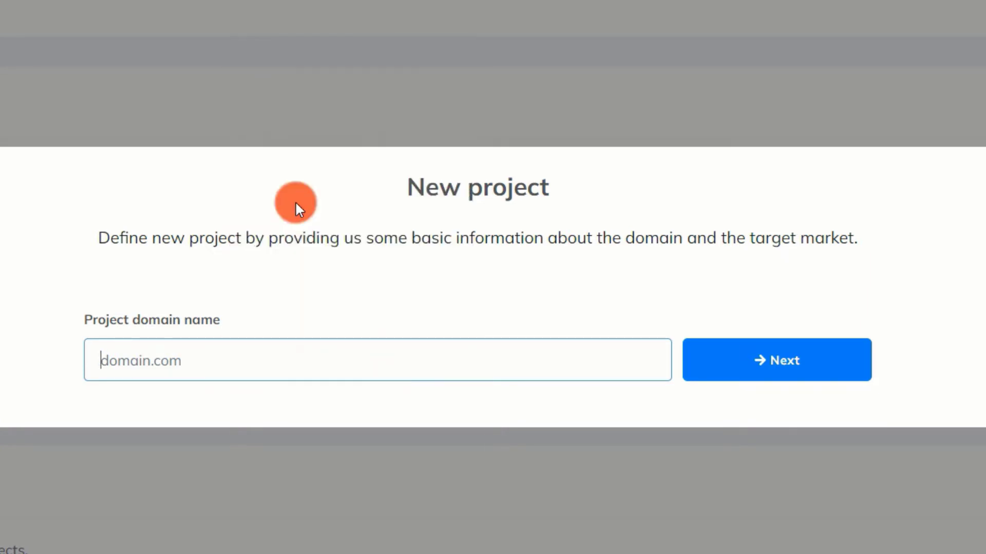
pyautogui.click(775, 375)
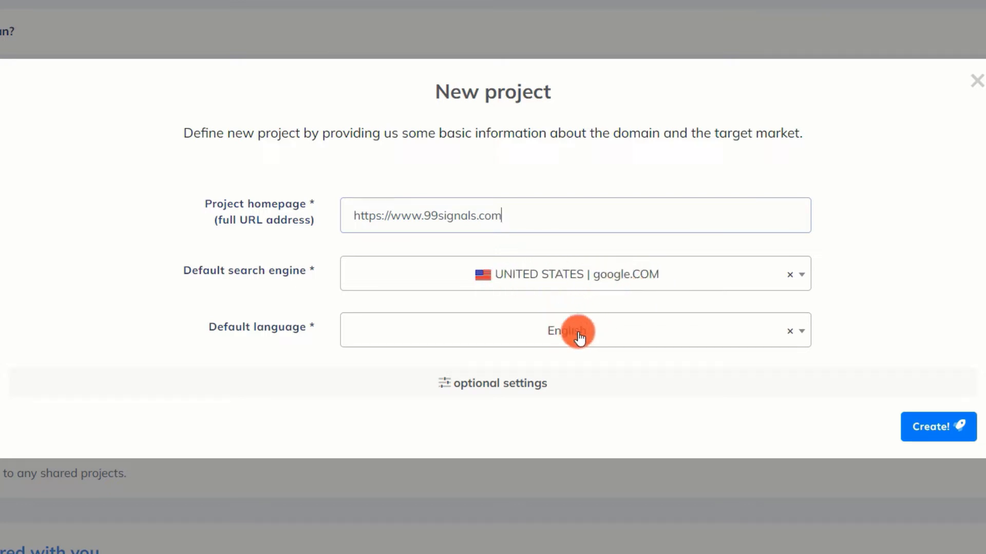
pyautogui.click(456, 390)
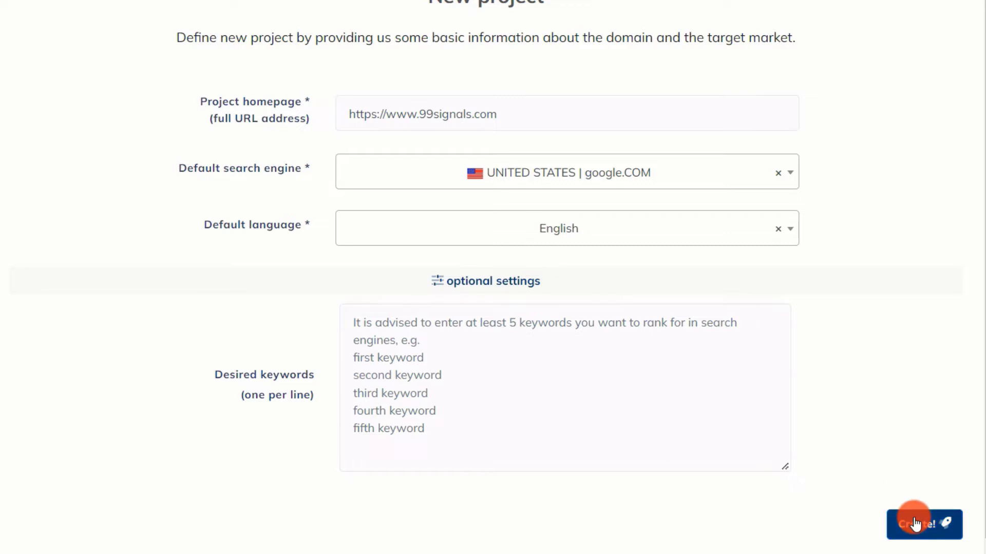
pyautogui.click(914, 520)
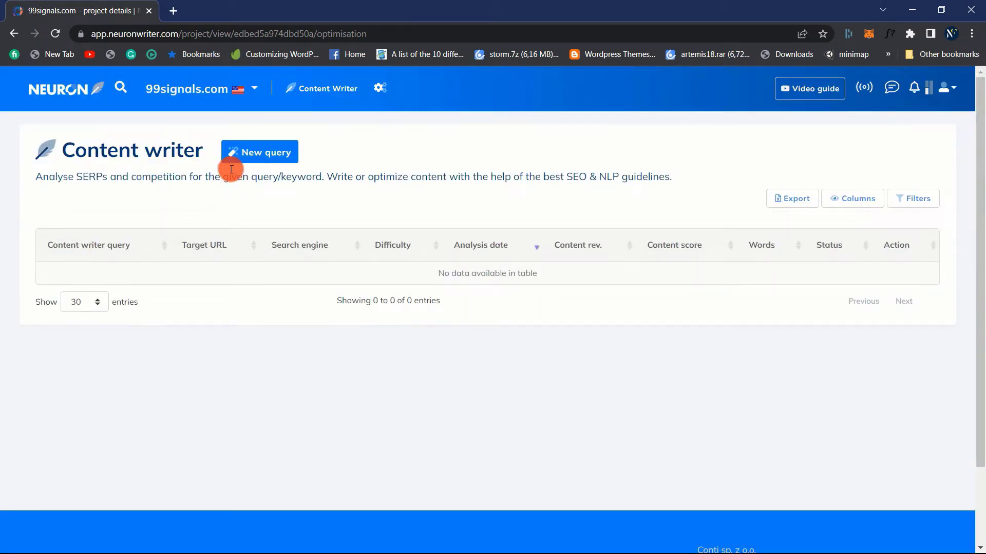
# - Run a 'link building' query with extra keywords backlinks, building links and build backlinks
pyautogui.click(257, 153)
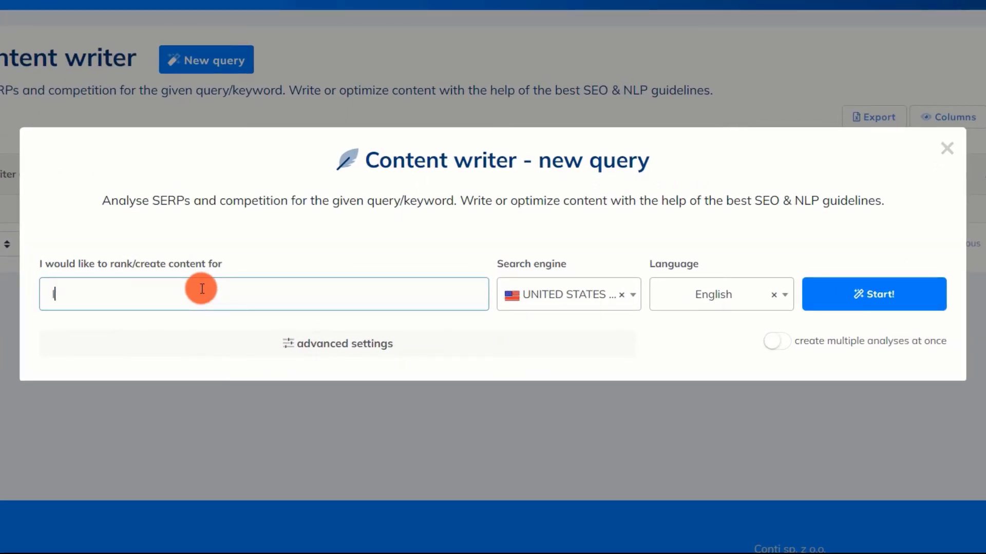
pyautogui.write('link building')
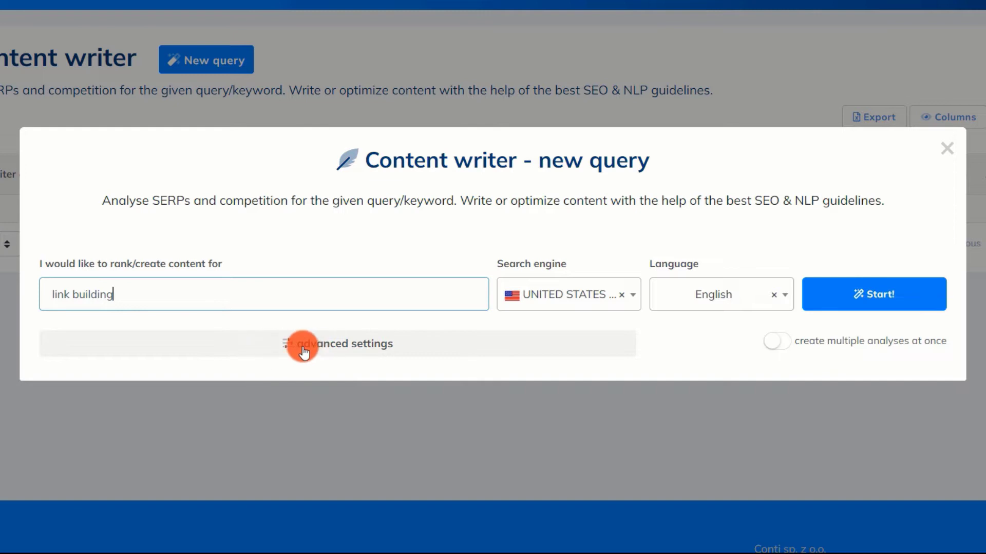
pyautogui.click(304, 344)
pyautogui.click(108, 332)
pyautogui.write('bac')
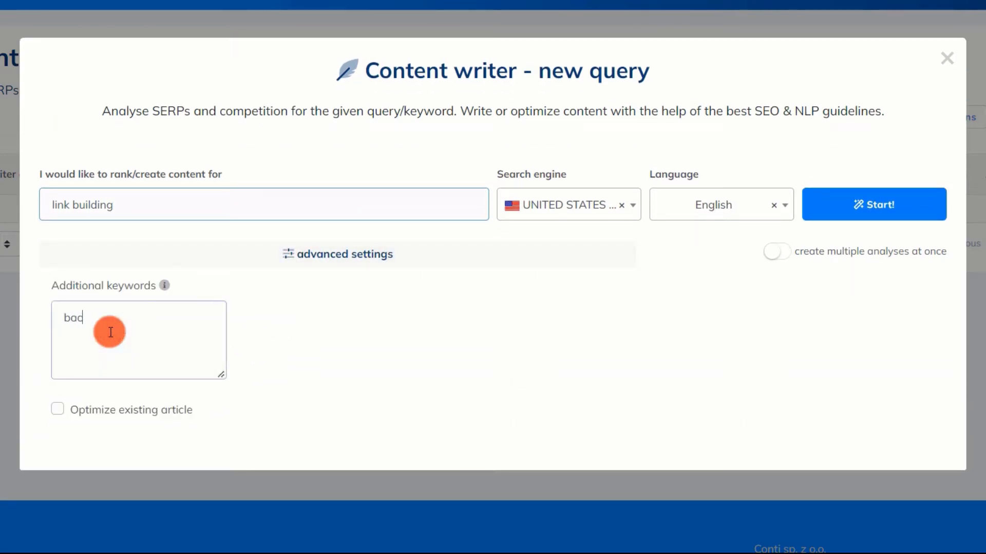
pyautogui.write('klinks')
pyautogui.press('Return')
pyautogui.write('building links')
pyautogui.press('Return')
pyautogui.write('build backlinks')
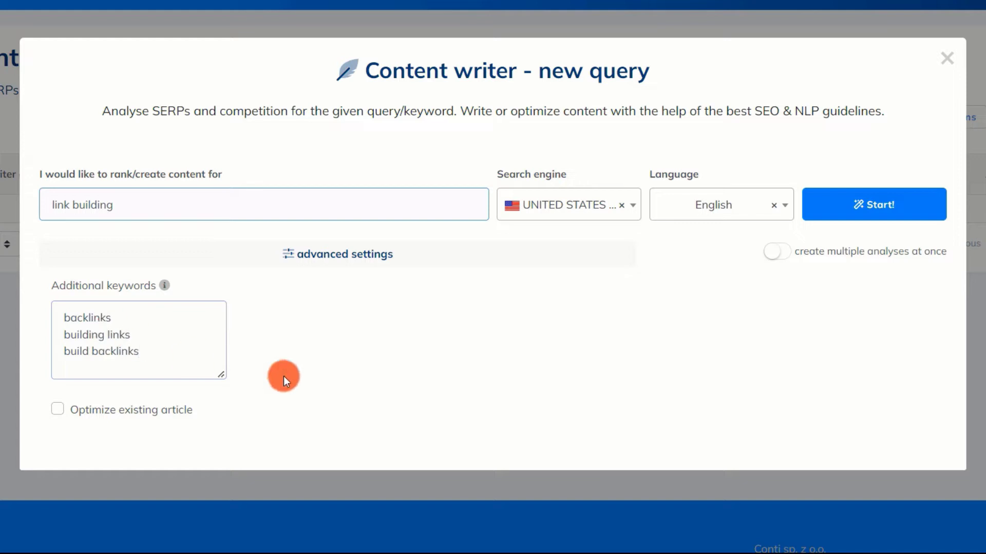
pyautogui.click(887, 210)
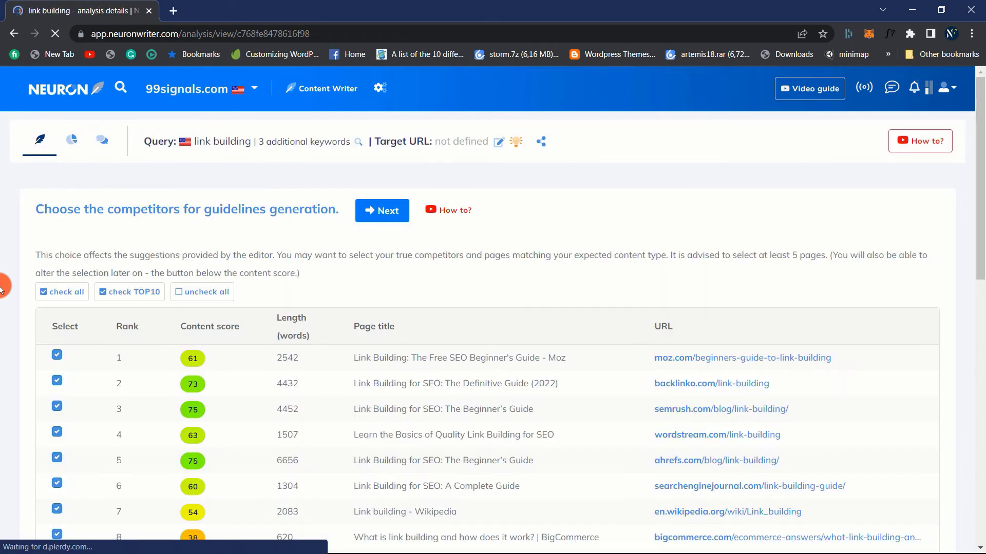
# - Review the competitor list and continue with the top results, leaving out Wikipedia
pyautogui.scroll(-3, 110, 315)
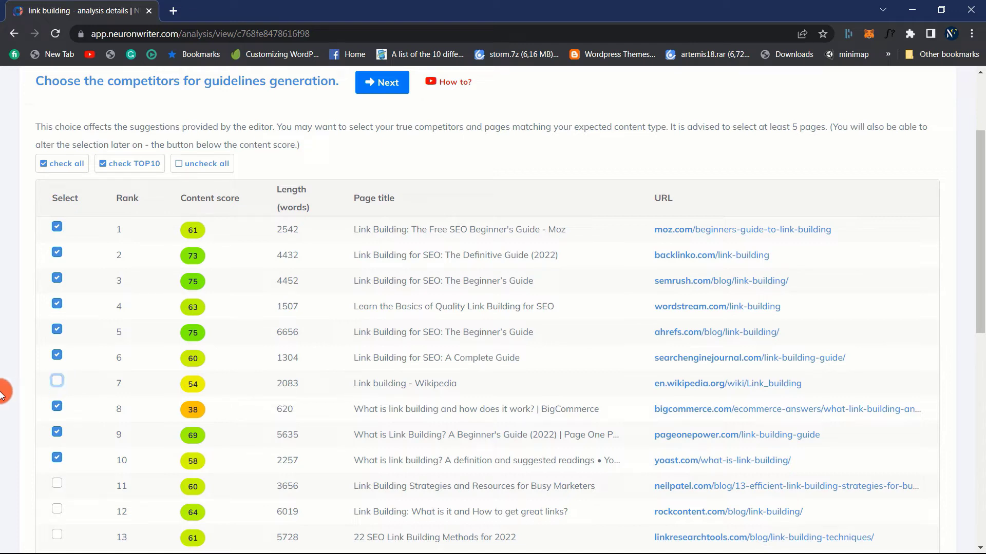
pyautogui.scroll(1, 8, 401)
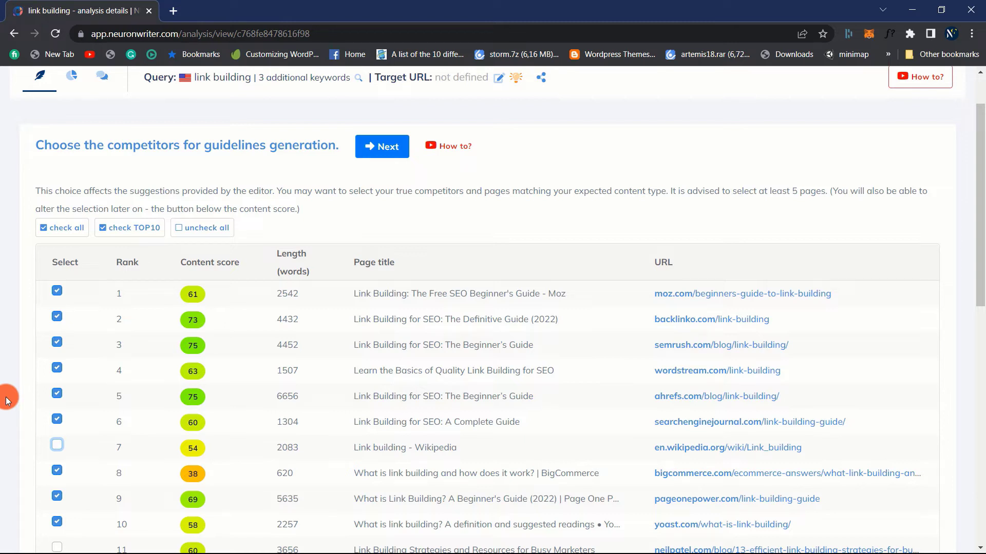
pyautogui.click(388, 149)
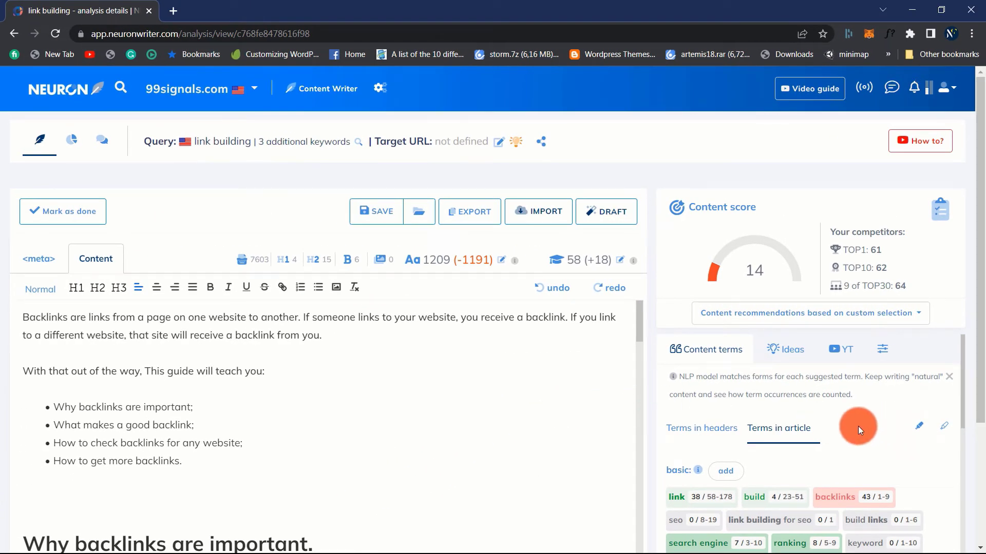
# - Scroll through the generated backlinks article and its content score
pyautogui.scroll(-3, 857, 425)
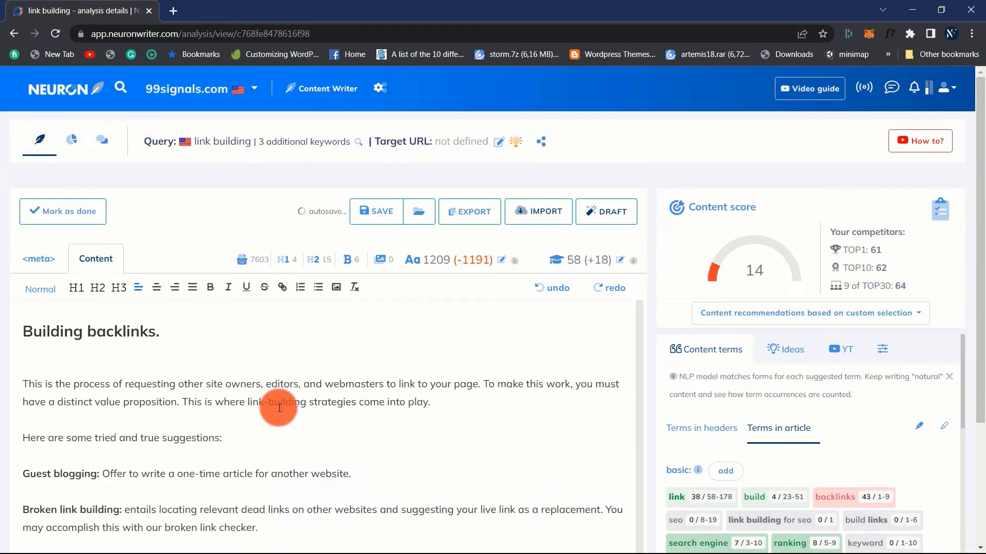
pyautogui.scroll(4, 279, 408)
pyautogui.scroll(7, 278, 408)
pyautogui.scroll(10, 278, 408)
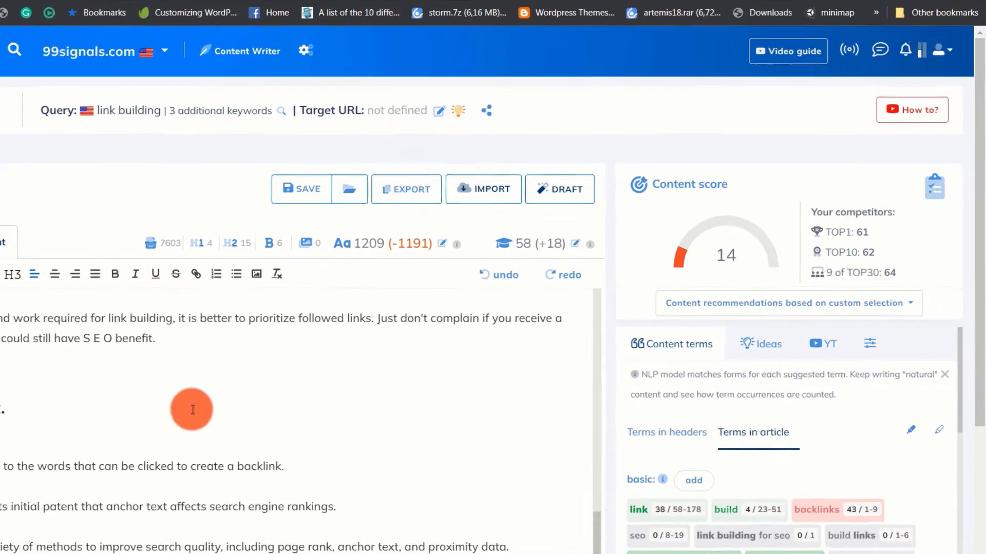
pyautogui.scroll(-5, 861, 431)
pyautogui.scroll(2, 862, 431)
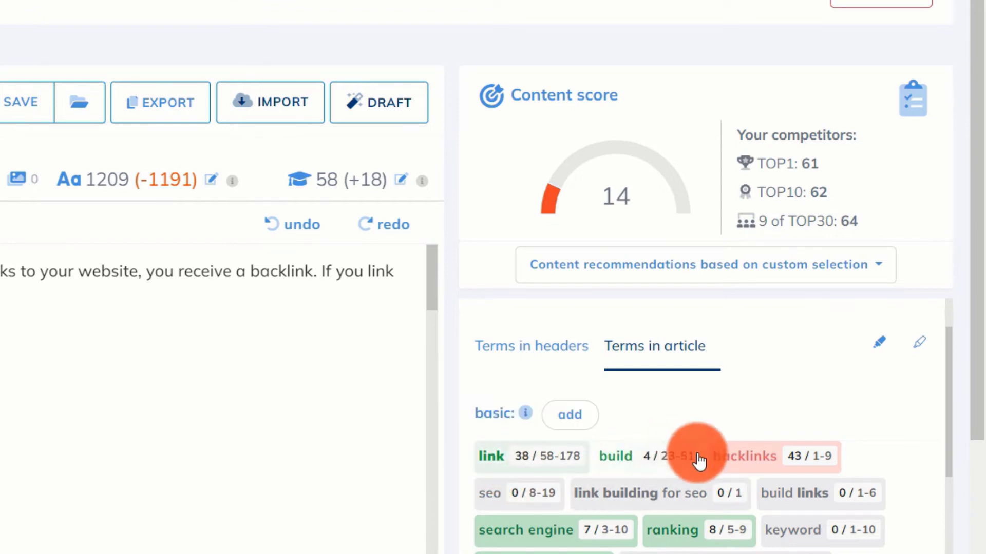
pyautogui.scroll(-1, 738, 490)
pyautogui.scroll(-3, 737, 491)
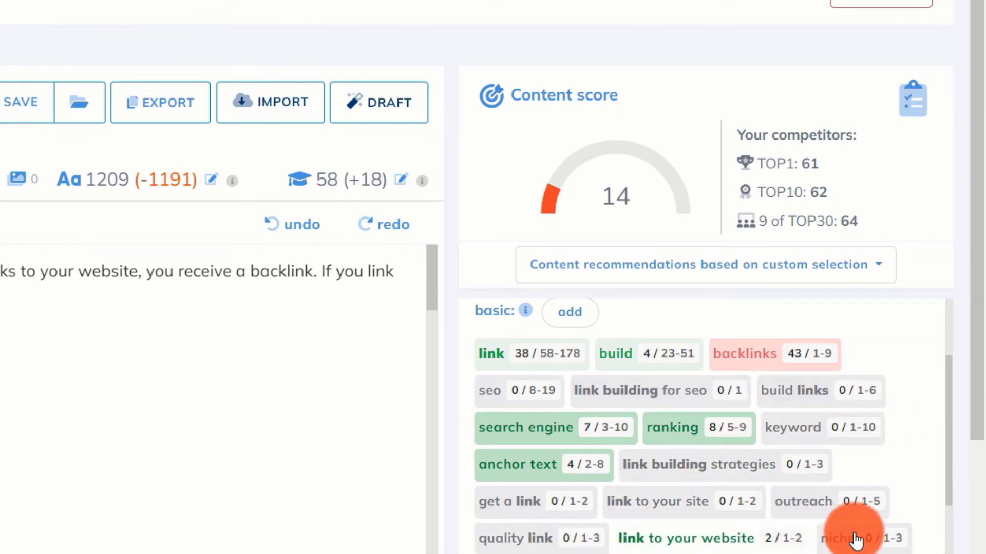
pyautogui.scroll(-1, 716, 521)
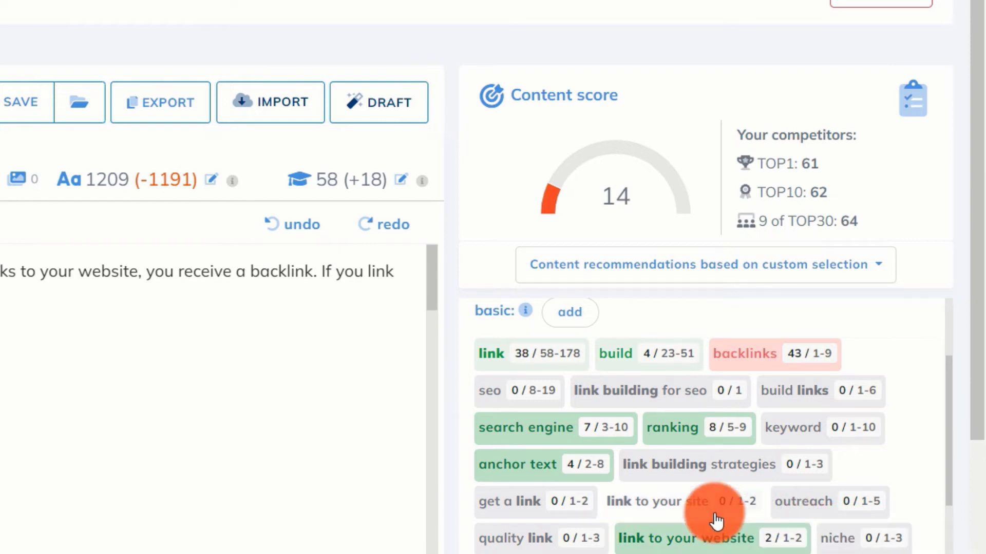
pyautogui.scroll(-4, 716, 521)
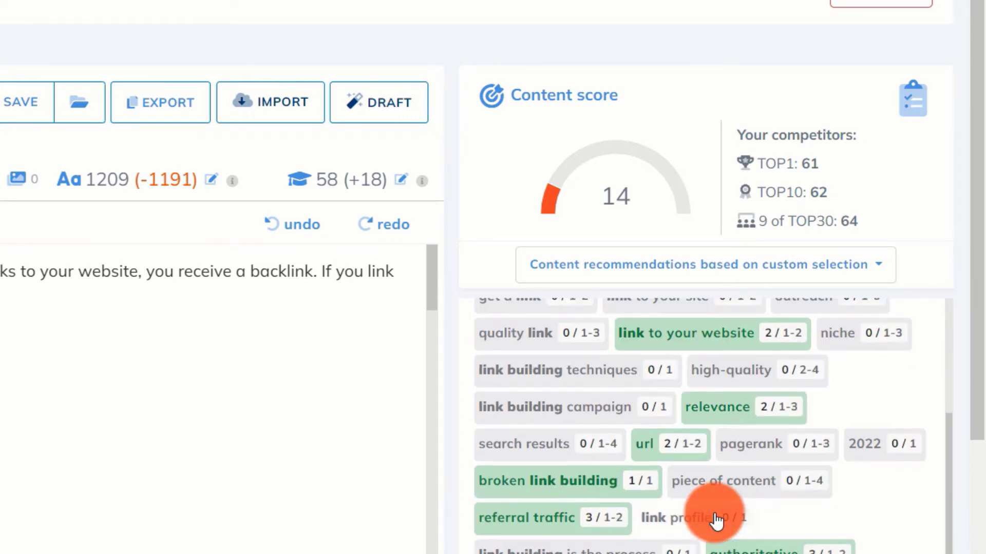
pyautogui.scroll(-2, 716, 521)
pyautogui.scroll(-4, 716, 521)
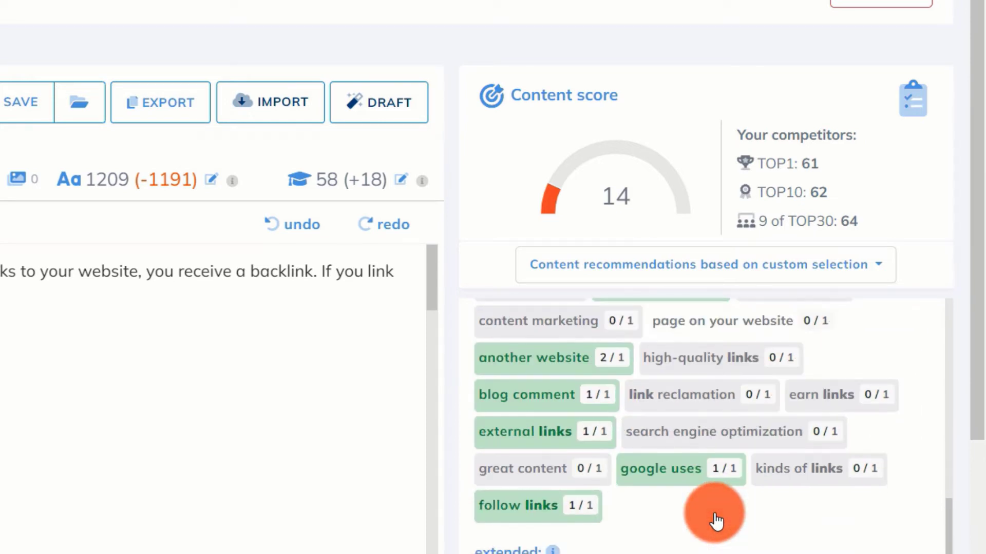
pyautogui.scroll(6, 717, 519)
pyautogui.scroll(4, 713, 511)
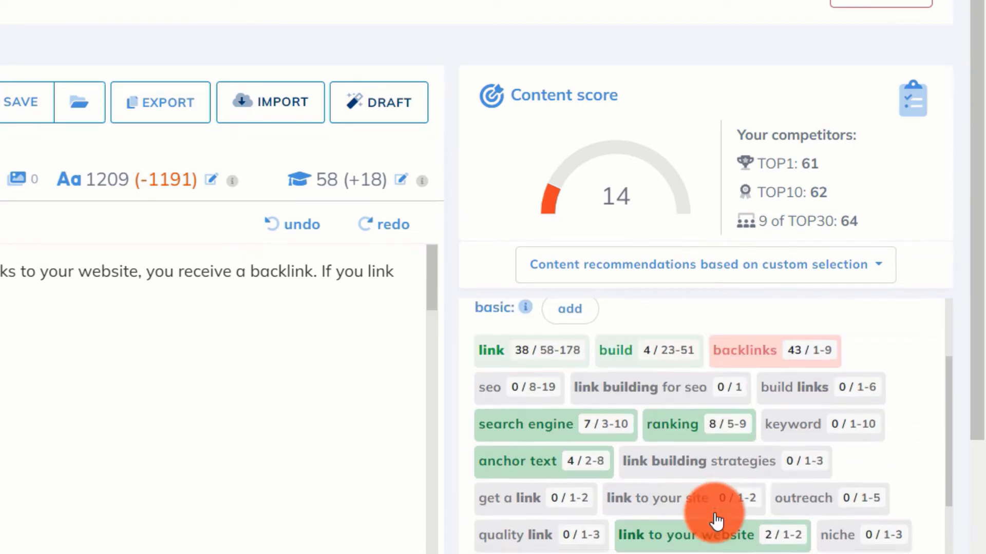
pyautogui.scroll(2, 713, 511)
pyautogui.scroll(-2, 714, 511)
pyautogui.scroll(-4, 713, 511)
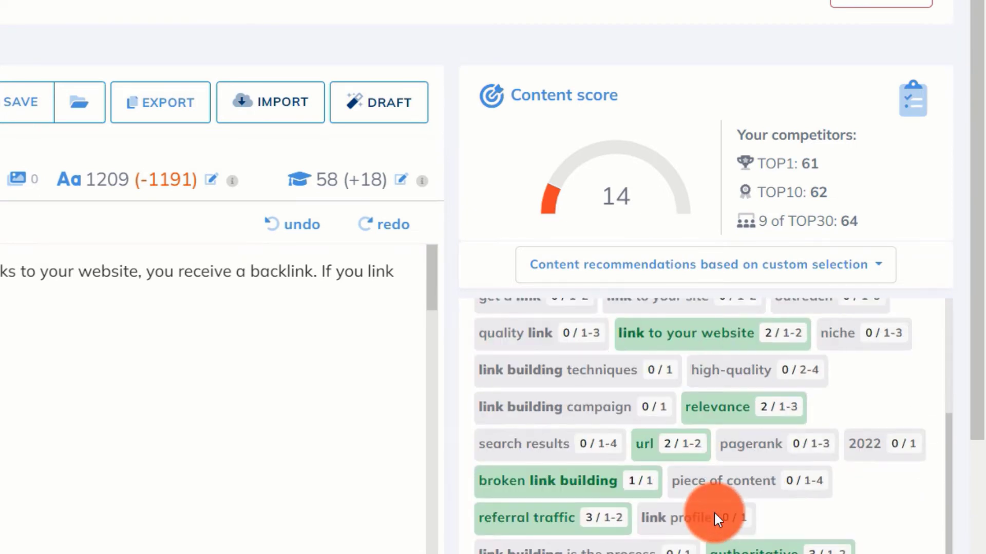
pyautogui.scroll(8, 713, 511)
# - Switch the Content terms panel to Terms in headers, comparing it with Terms in article
pyautogui.click(528, 469)
pyautogui.click(716, 468)
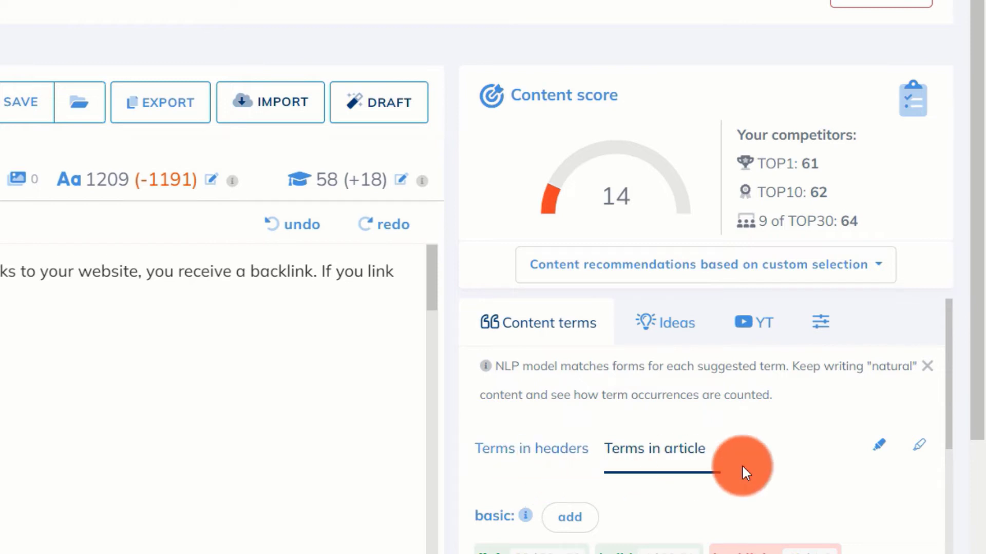
pyautogui.click(513, 467)
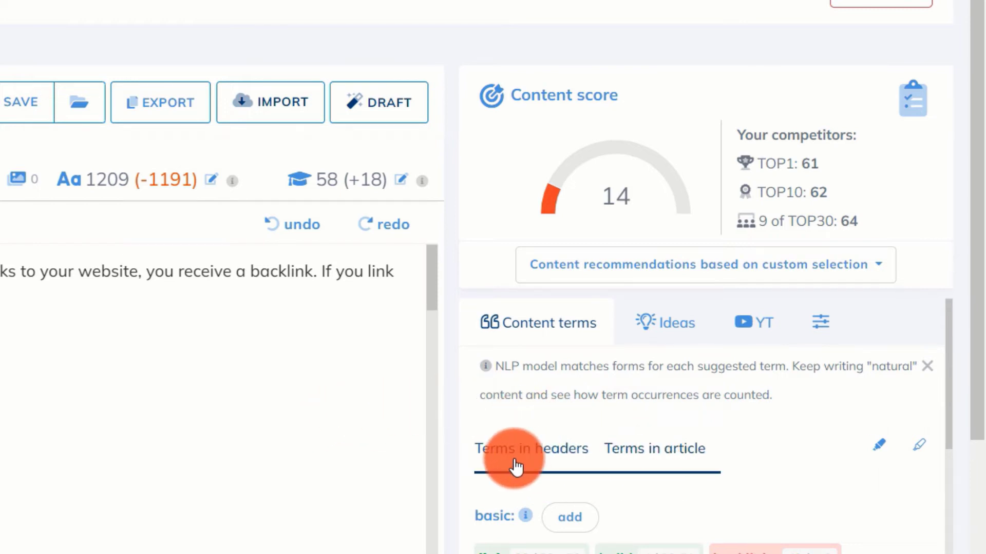
pyautogui.click(629, 466)
pyautogui.click(502, 462)
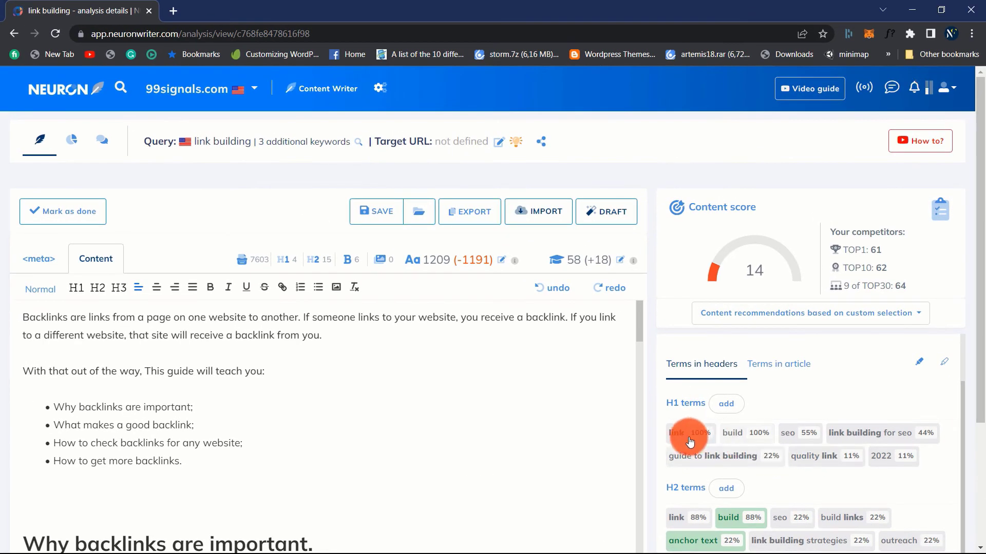
# - Add 'The guide to link building for beginners' as the H1 title and fix 'beginners' spelling
pyautogui.click(53, 315)
pyautogui.press('Return')
pyautogui.press('Up')
pyautogui.write('T')
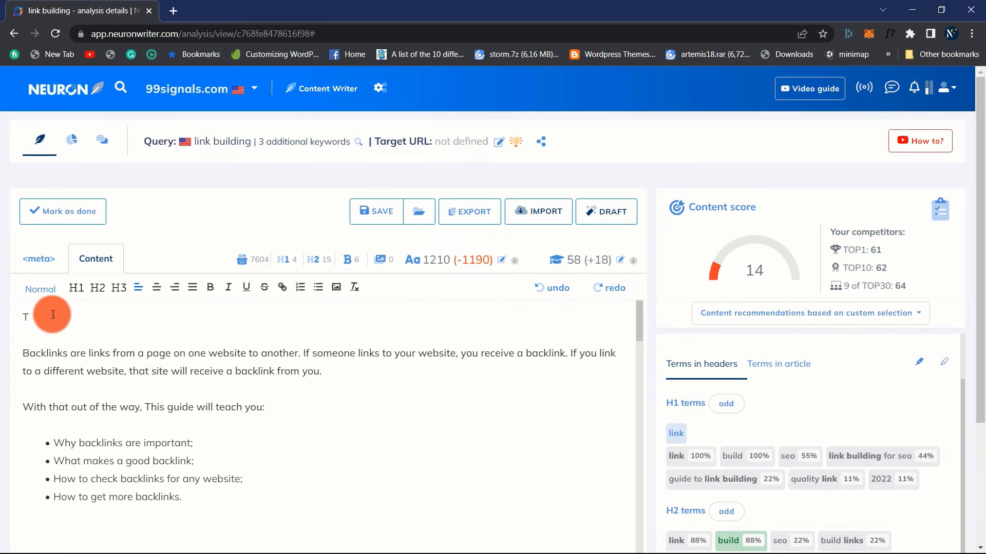
pyautogui.write('he guide to link building')
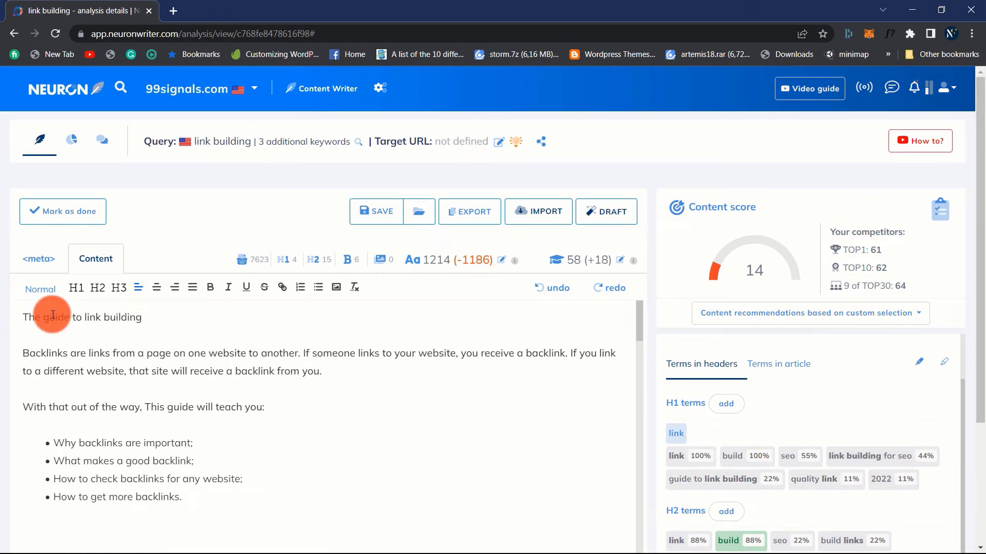
pyautogui.write(' for beginners')
pyautogui.tripleClick(182, 321)
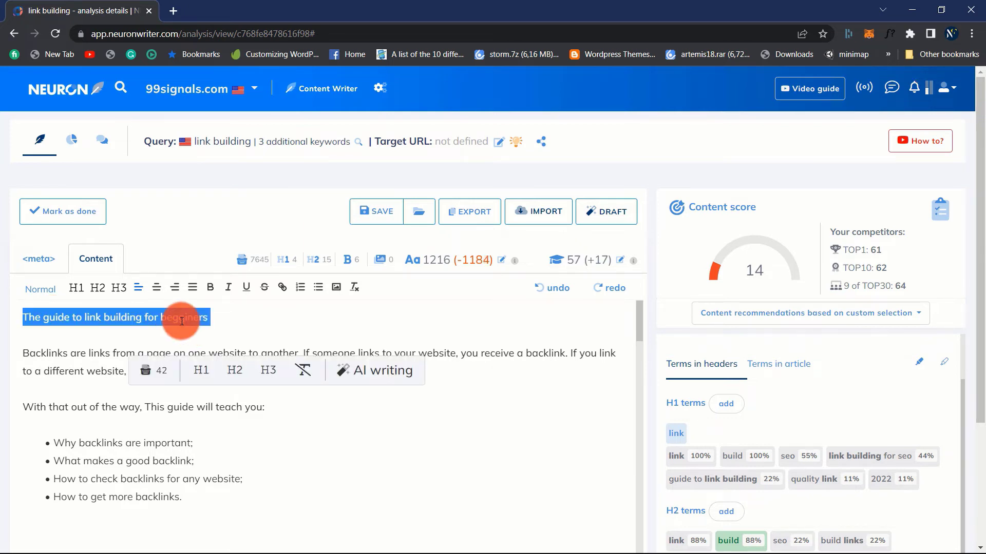
pyautogui.click(201, 370)
pyautogui.click(388, 347)
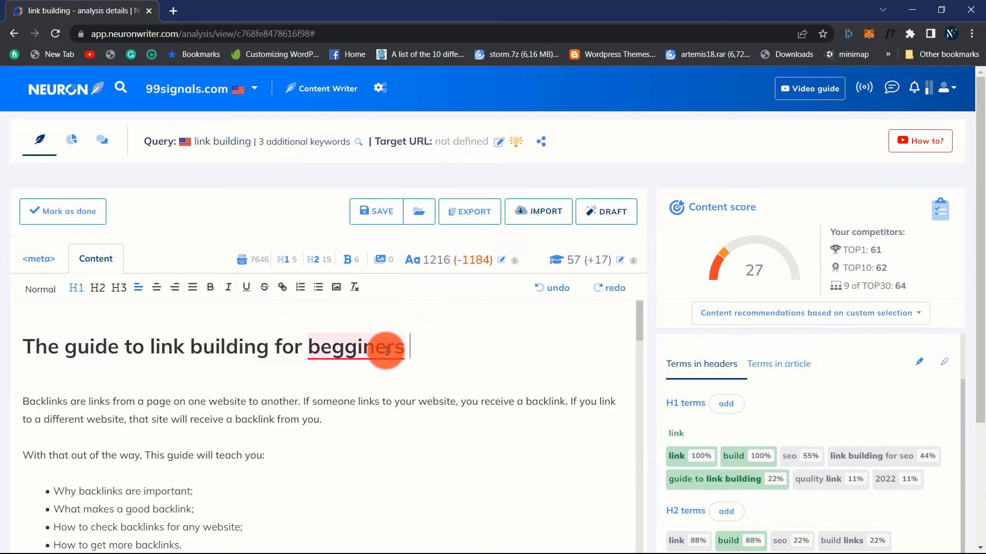
pyautogui.click(375, 386)
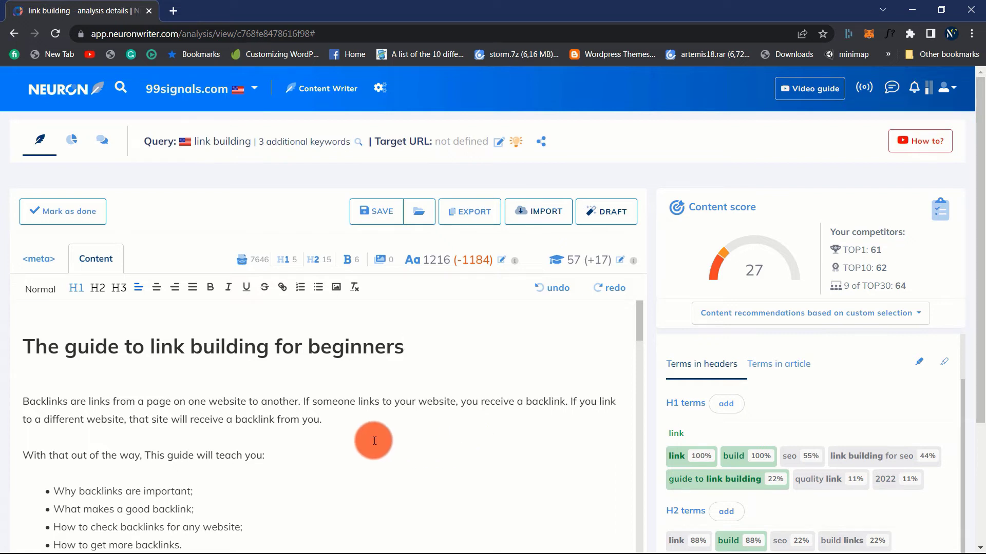
# - Scroll the article, then review the Content terms and the Ideas panel with competitors' headings
pyautogui.scroll(-1, 373, 440)
pyautogui.scroll(-1, 373, 440)
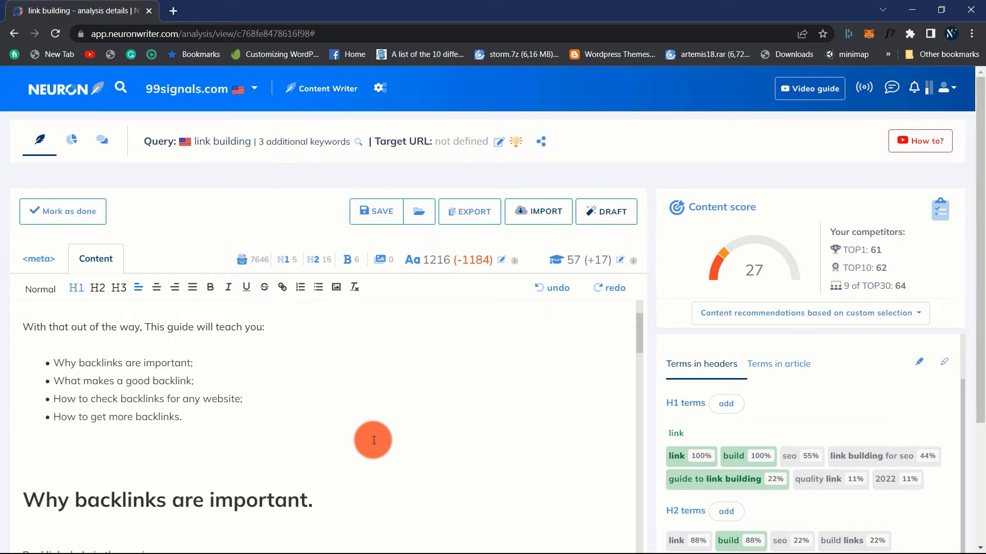
pyautogui.scroll(-1, 373, 440)
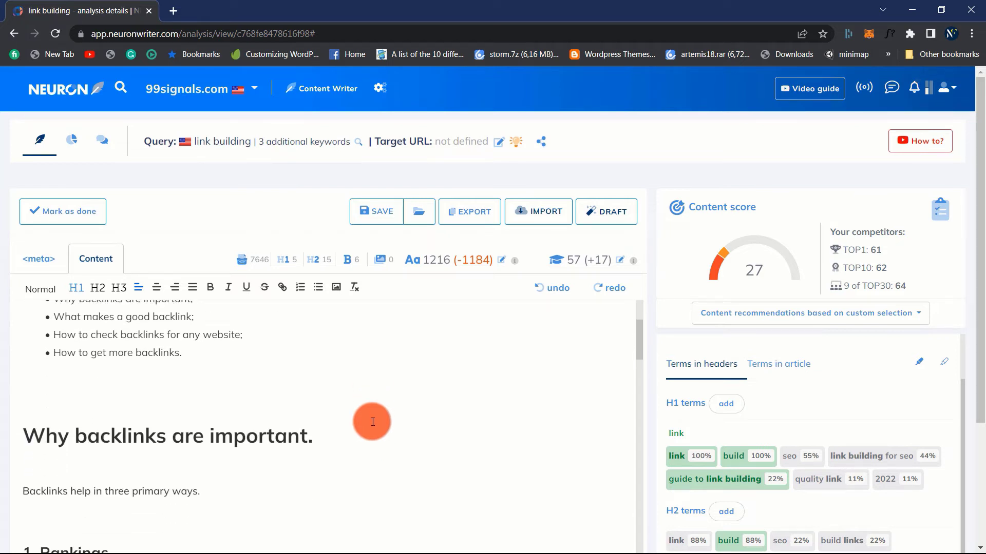
pyautogui.scroll(-2, 297, 418)
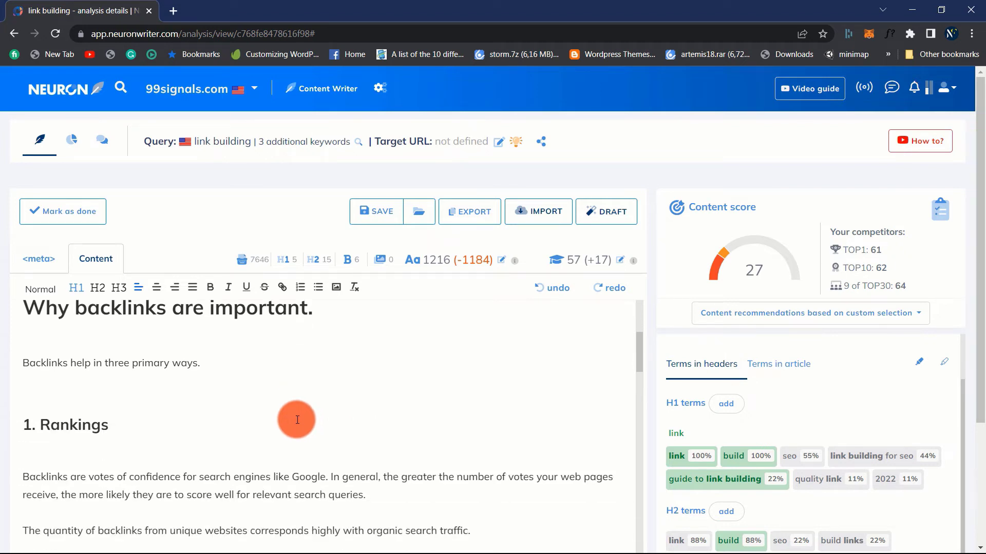
pyautogui.scroll(-2, 781, 431)
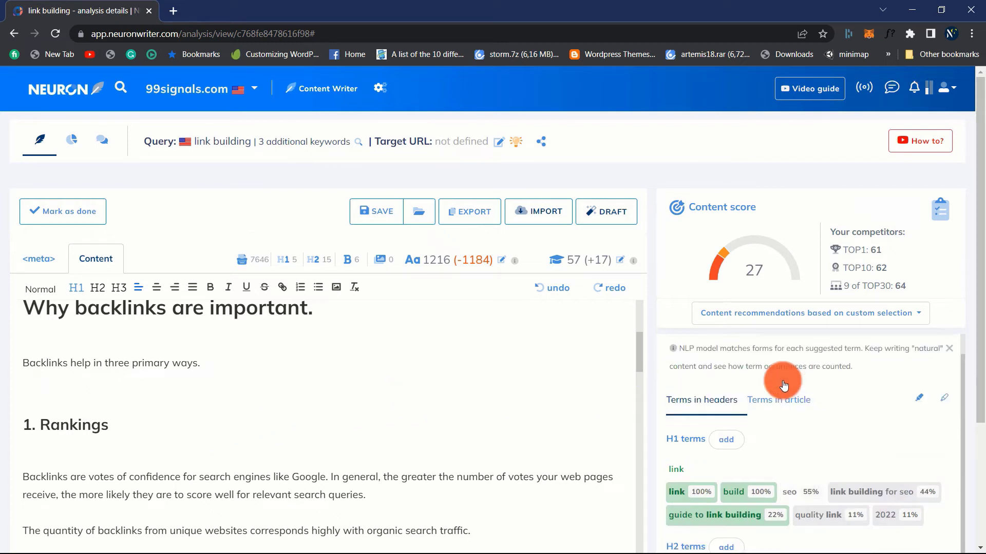
pyautogui.scroll(-3, 775, 454)
pyautogui.click(728, 348)
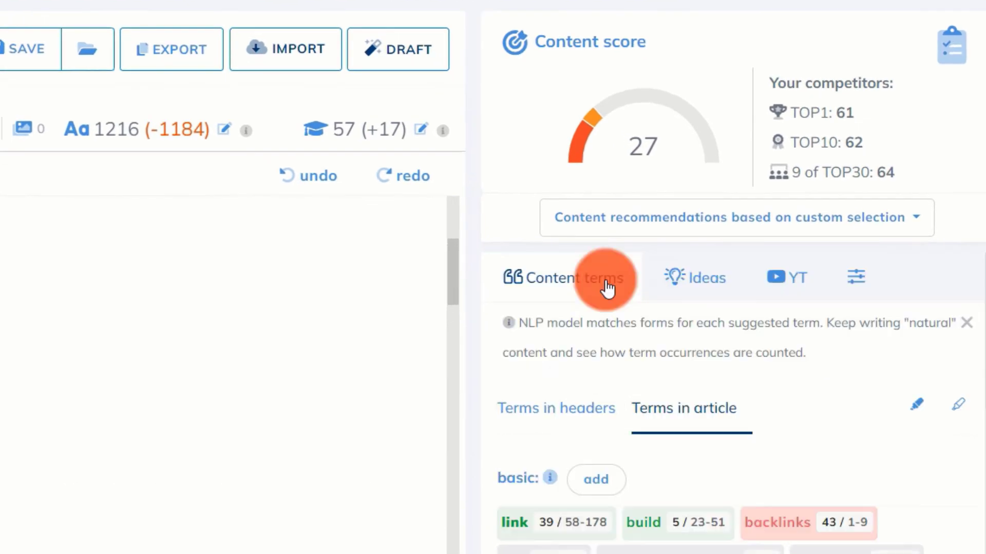
pyautogui.click(693, 288)
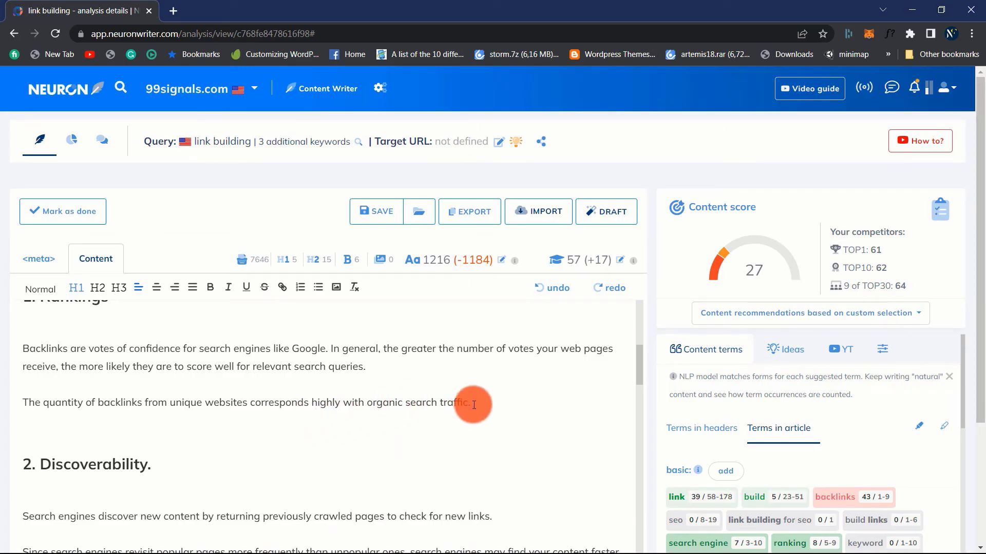
# - Select the backlink quantity sentence and insert its [AI] Expand result into the Rankings section
pyautogui.moveTo(468, 402); pyautogui.dragTo(21, 406)
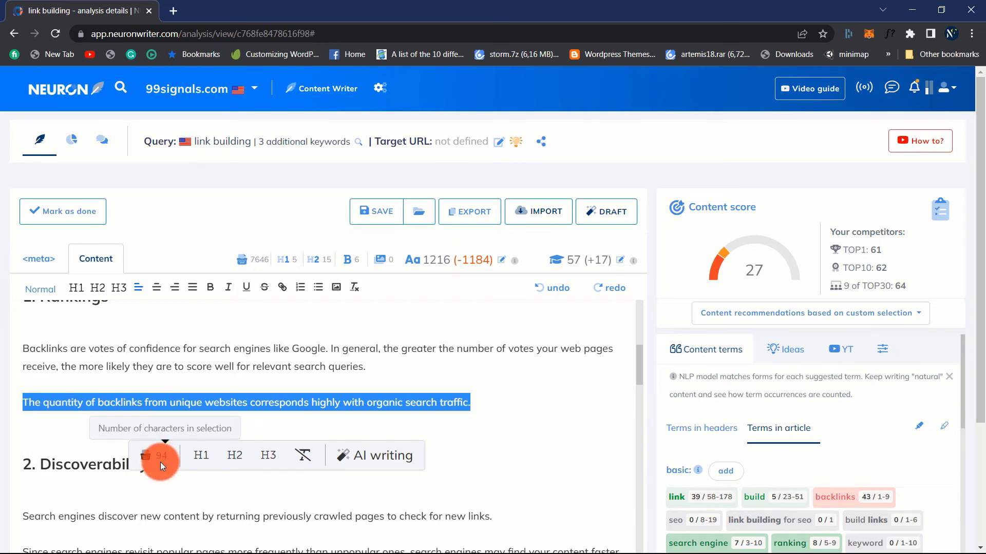
pyautogui.click(370, 456)
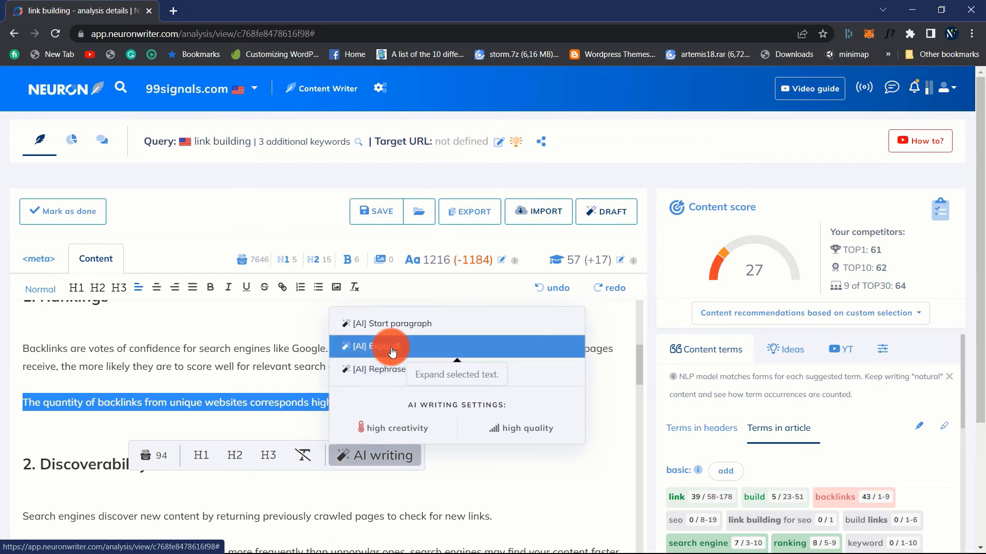
pyautogui.click(392, 348)
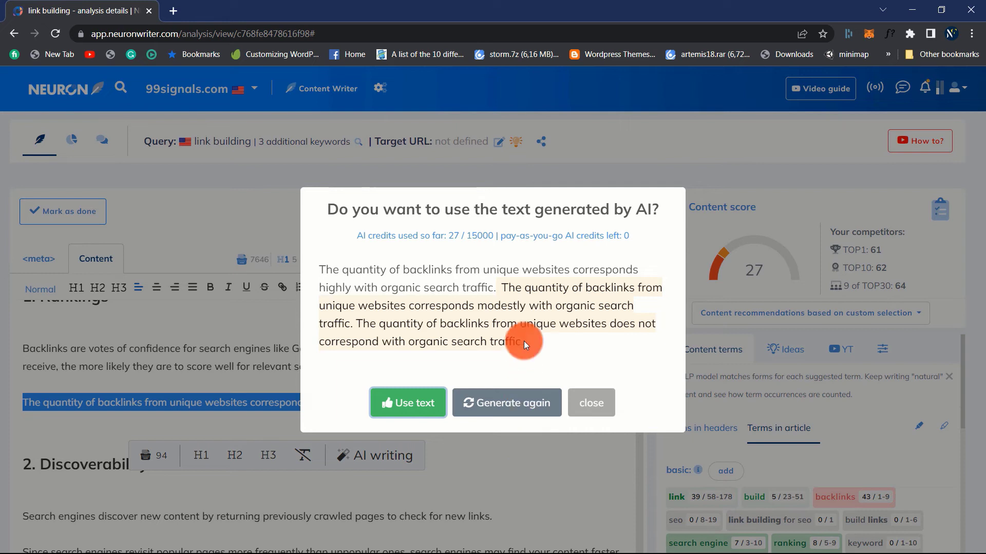
pyautogui.click(408, 408)
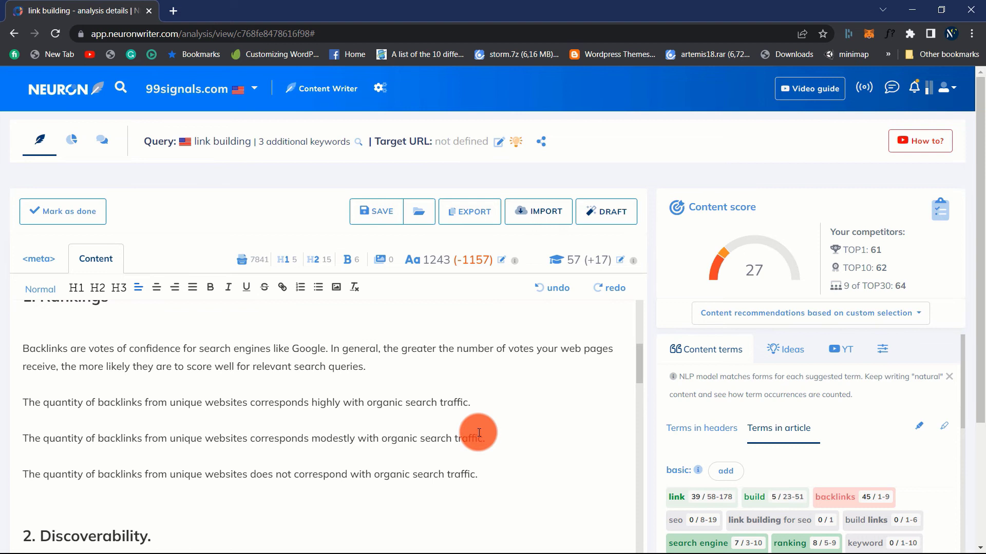
# - Use AI Start paragraph on the 'When a user clicks…' sentence to add a referral traffic definition, reaching 1,272 words
pyautogui.scroll(-5, 462, 441)
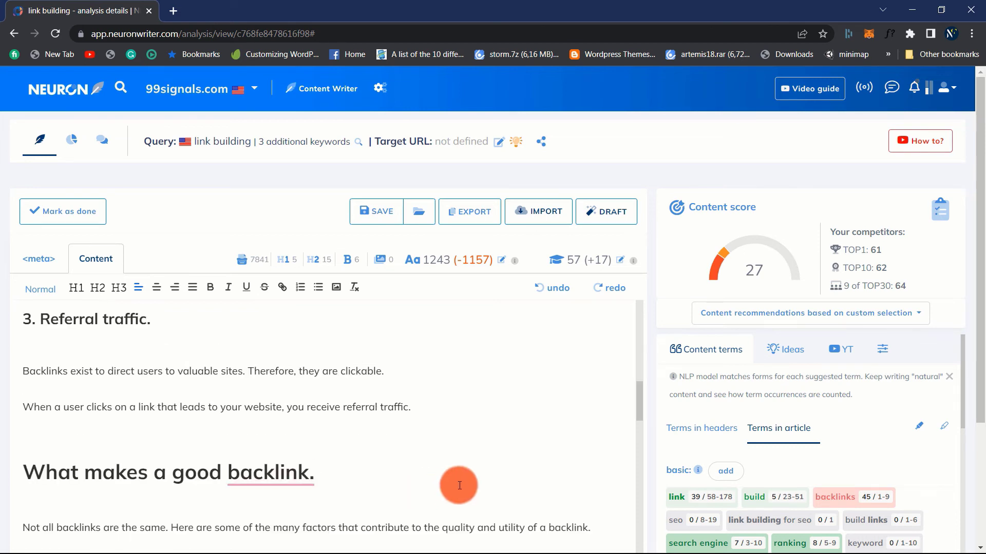
pyautogui.moveTo(412, 408); pyautogui.dragTo(5, 410)
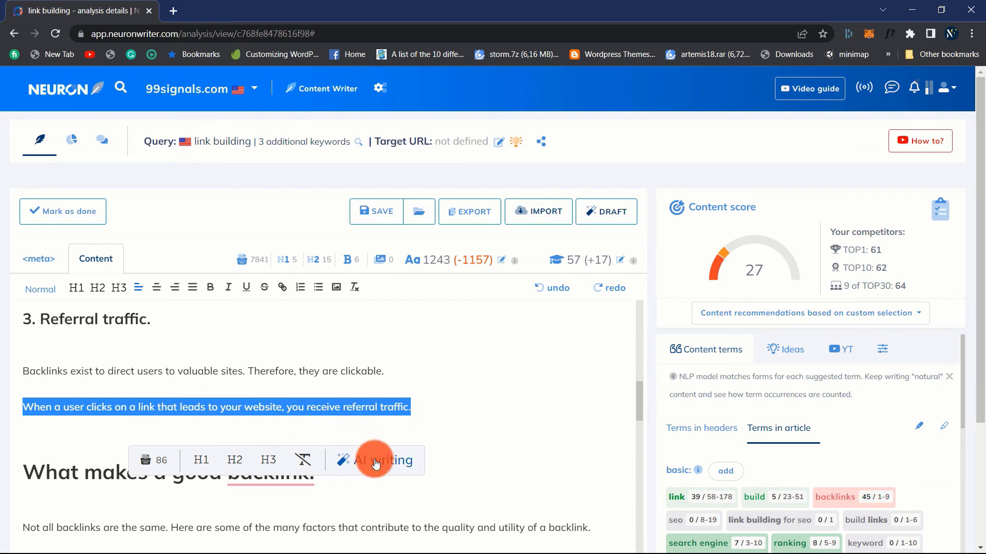
pyautogui.click(376, 464)
pyautogui.click(398, 324)
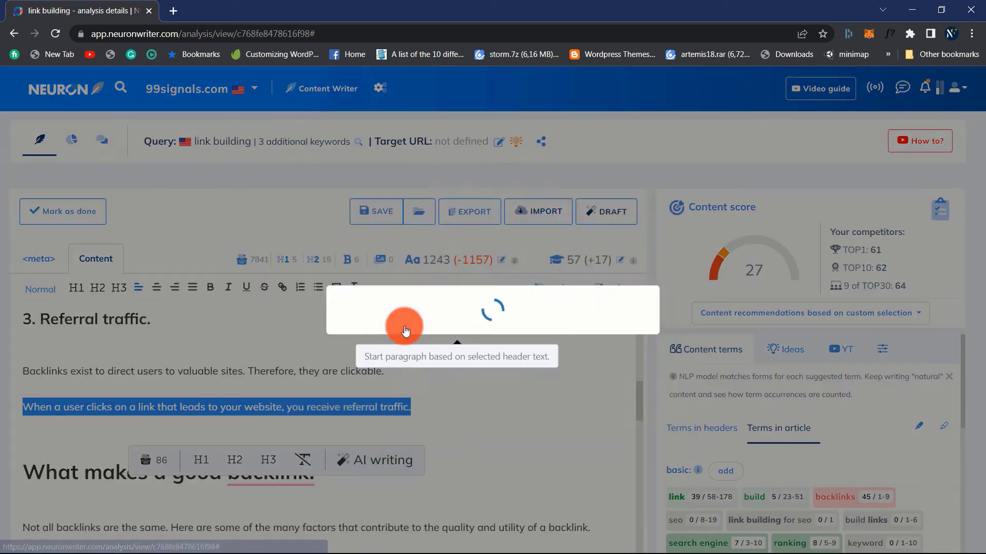
pyautogui.click(409, 403)
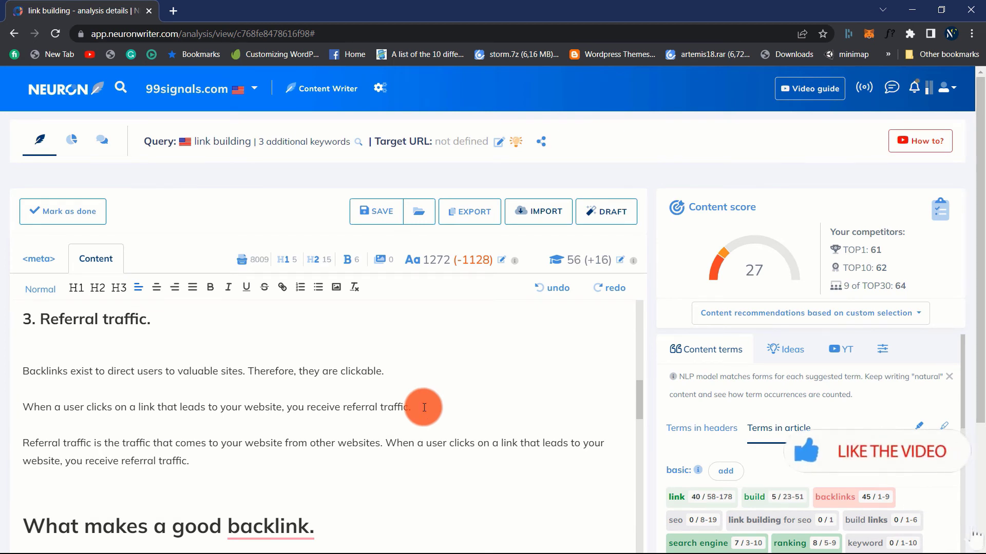
pyautogui.scroll(-1, 226, 405)
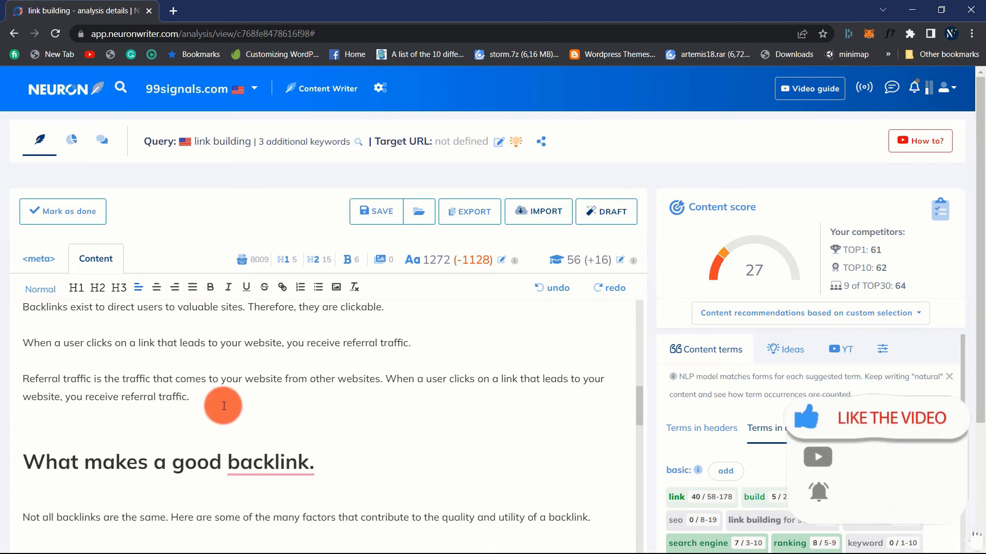
# - Apply the punctuation fix so the heading reads 'What makes a good backlink?' and review the 1,920-word, score-54 article
pyautogui.click(281, 471)
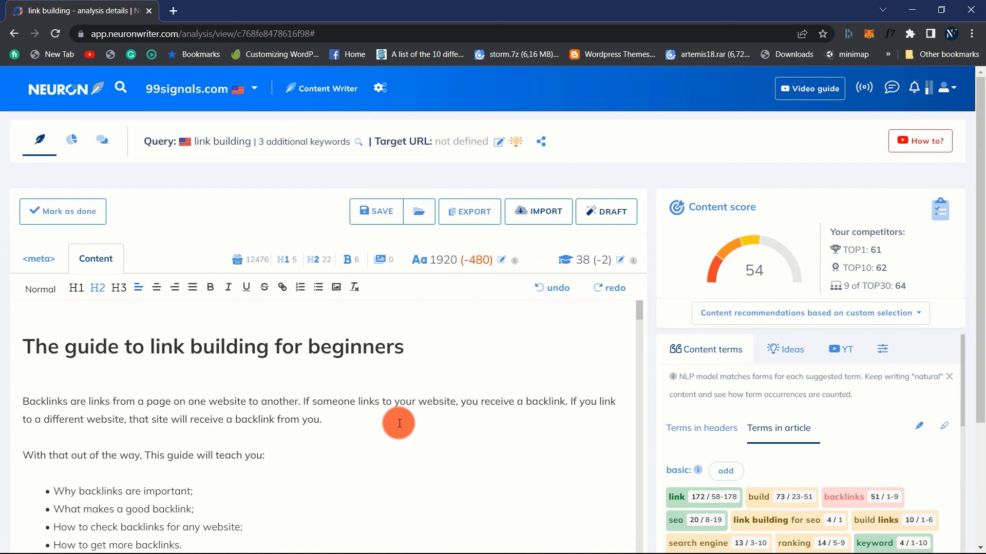
pyautogui.scroll(-2, 396, 423)
pyautogui.scroll(-3, 329, 421)
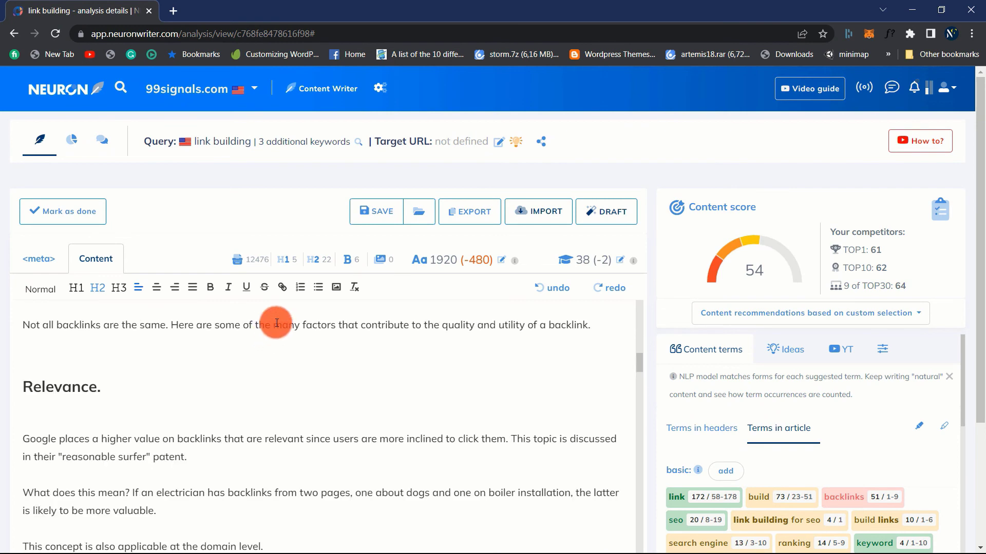
# - AI-expand the 'Not all backlinks are the same' paragraph and insert the hosting-site and anchor-text passages
pyautogui.tripleClick(272, 324)
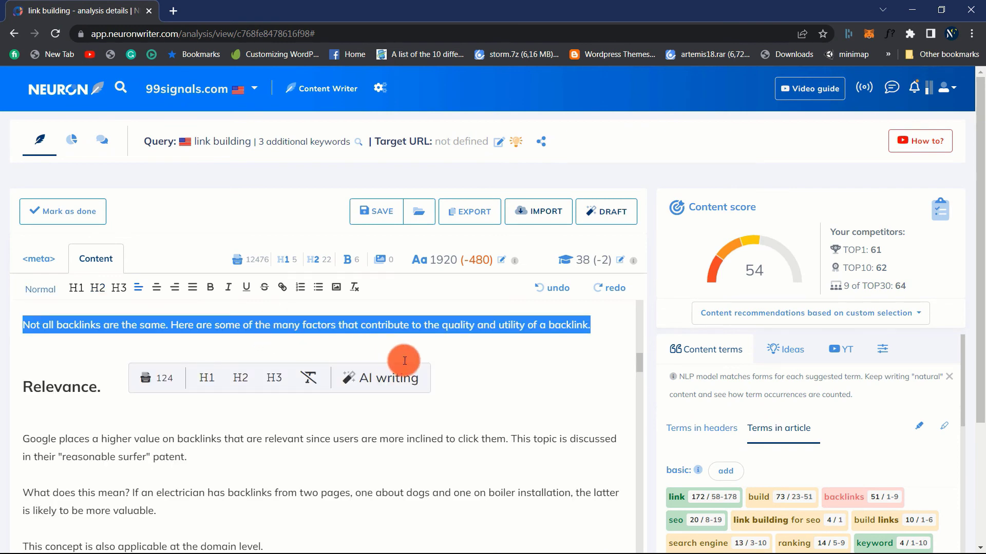
pyautogui.click(392, 378)
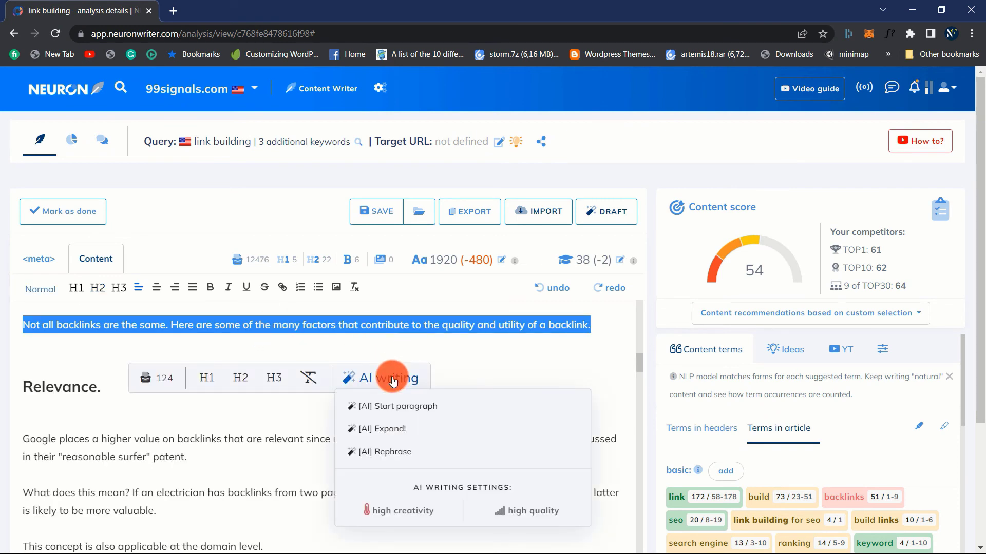
pyautogui.click(390, 434)
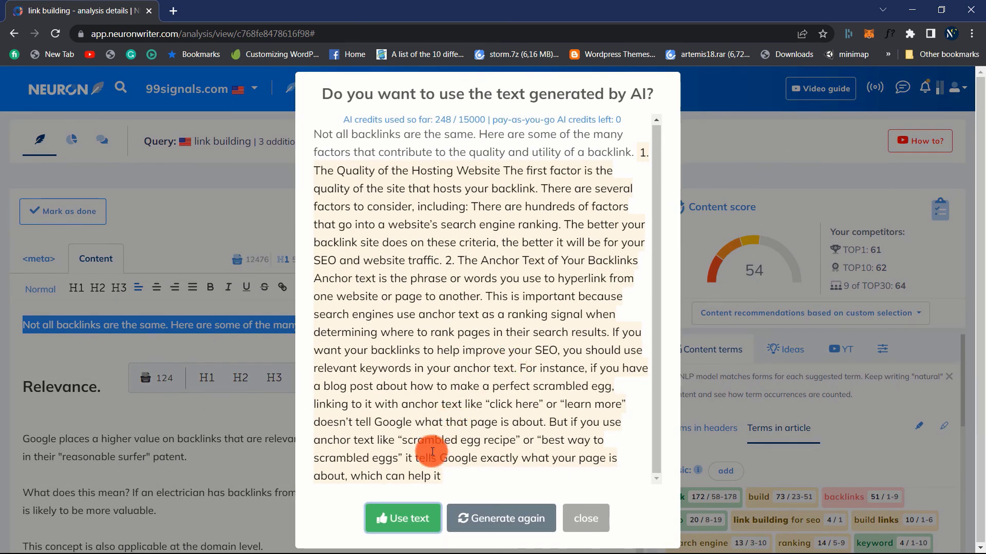
pyautogui.click(403, 519)
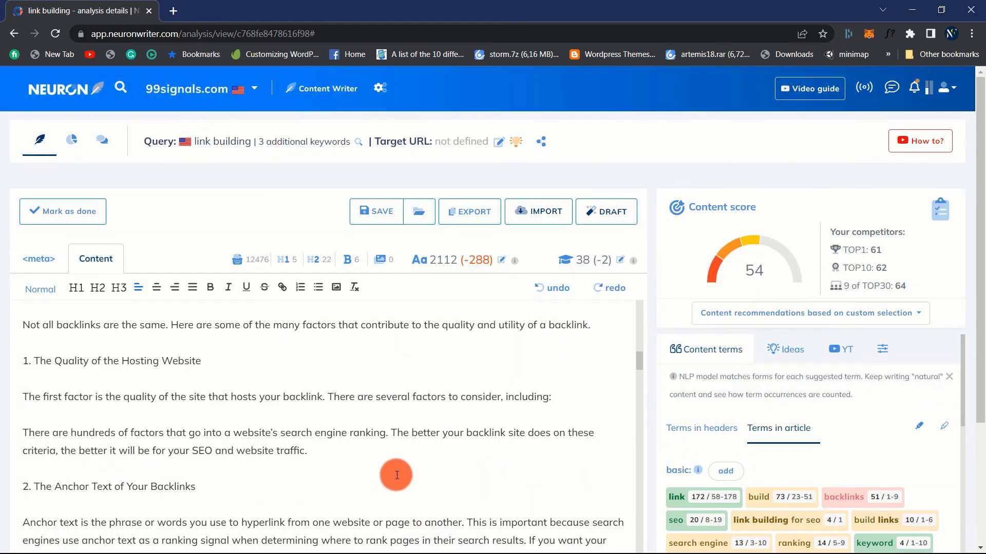
pyautogui.scroll(3, 375, 429)
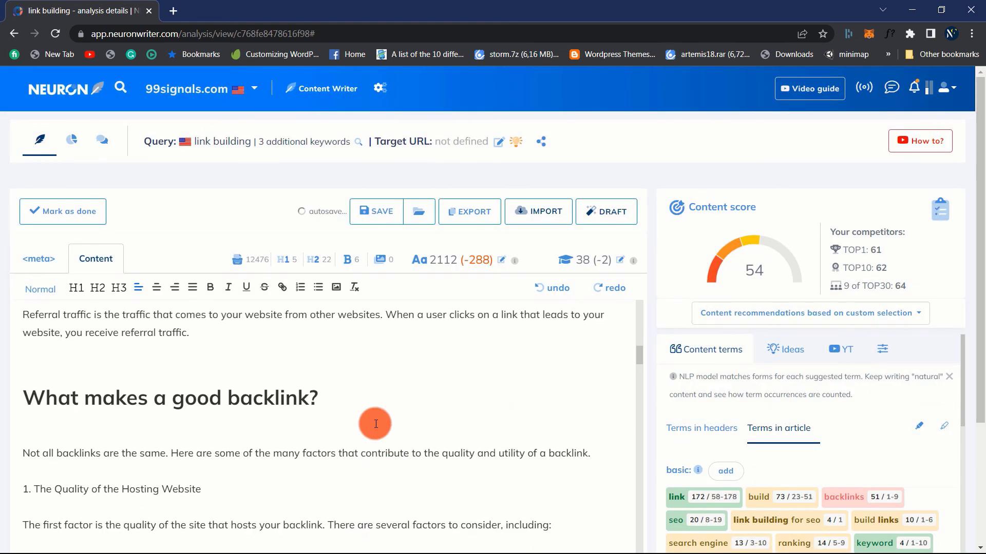
pyautogui.scroll(-4, 375, 424)
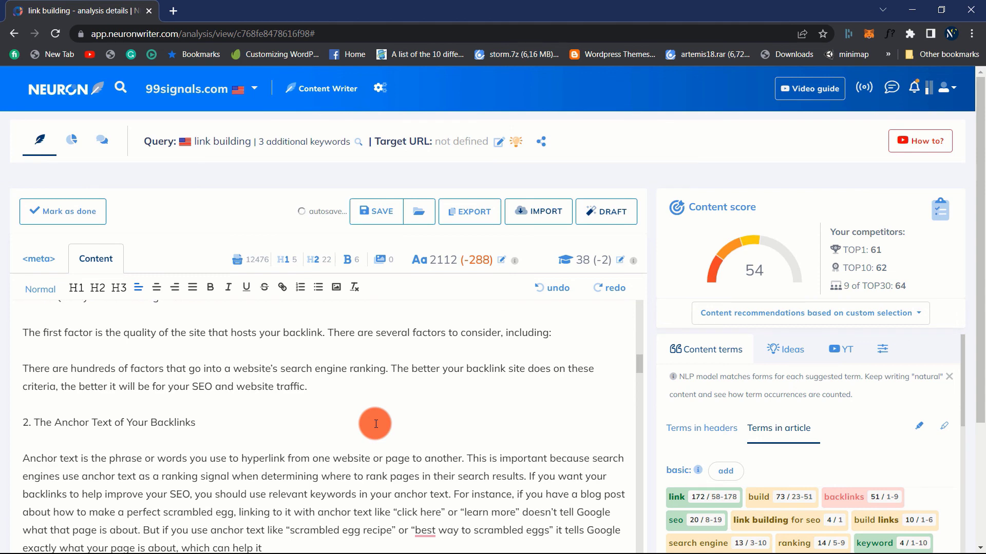
pyautogui.scroll(-4, 375, 424)
pyautogui.scroll(2, 375, 424)
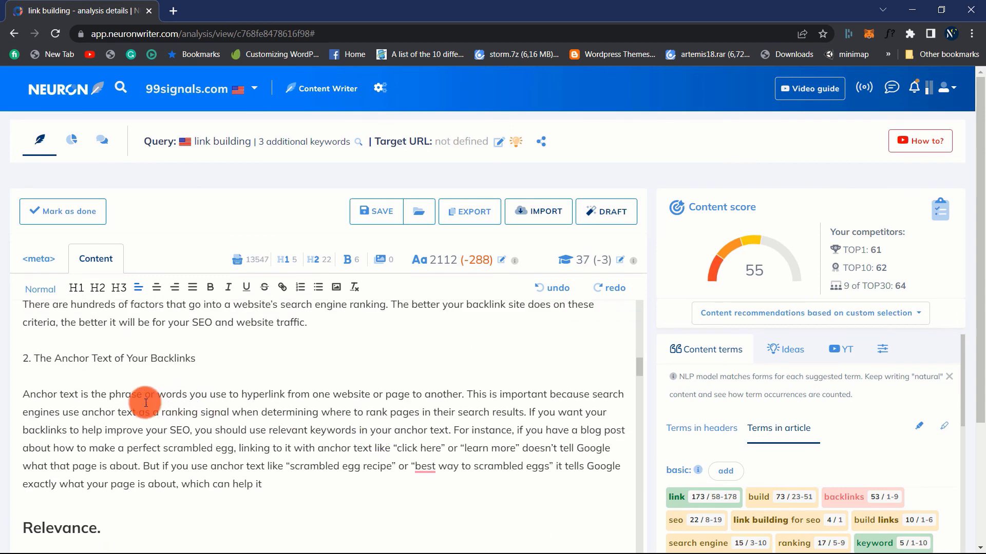